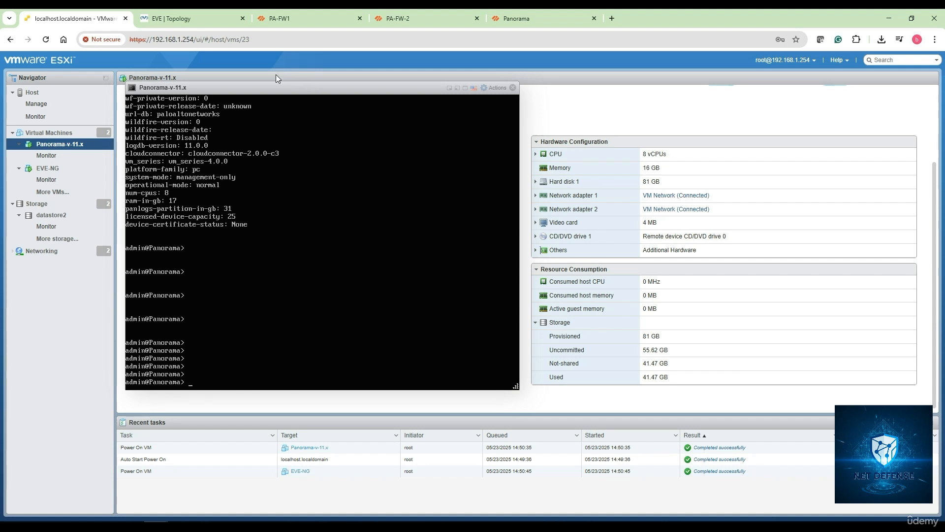
- Move the Panorama console aside and review the prepared configuration commands in the Notepad window, including the management IP address, then hide the notes
left_click_drag(256, 92, 520, 80)
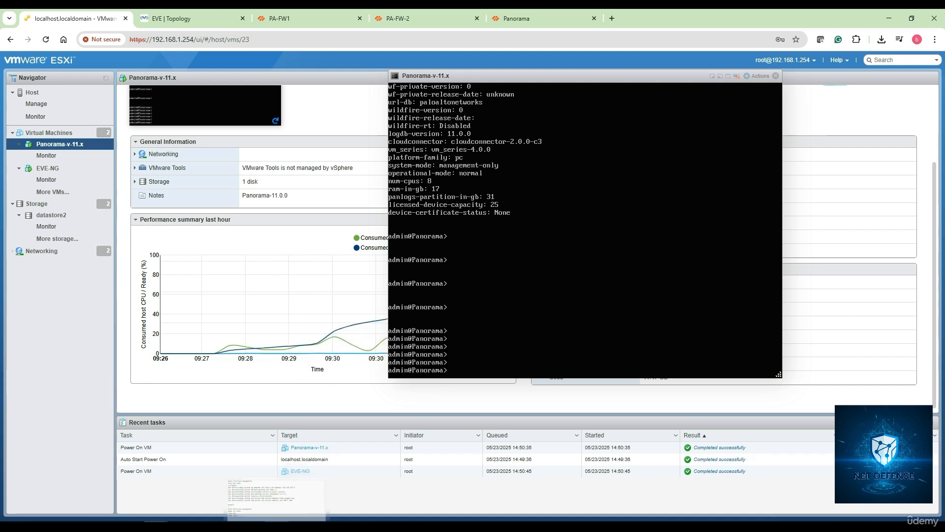
left_click(276, 520)
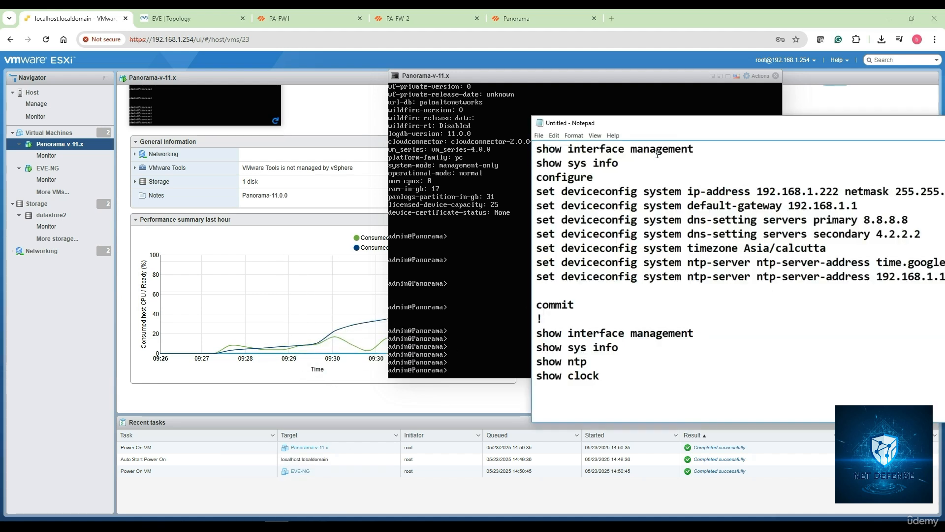
left_click_drag(695, 131, 189, 173)
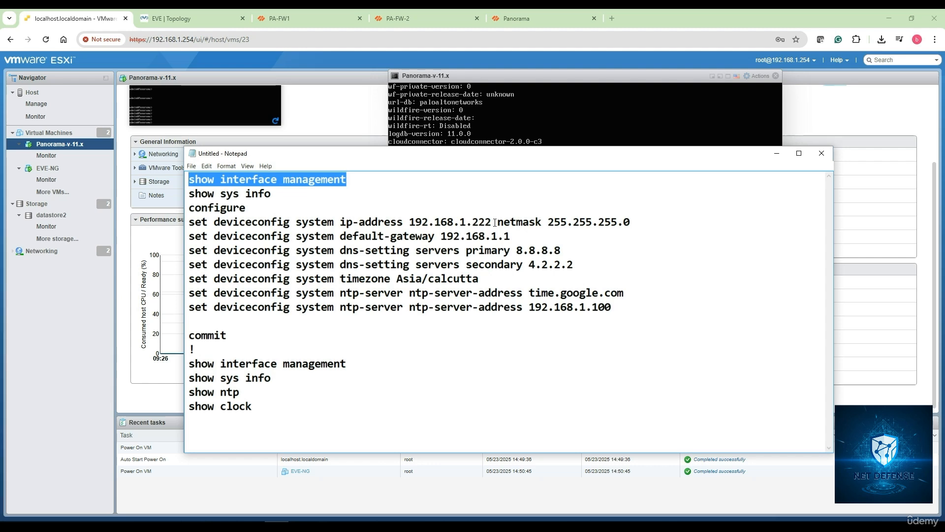
left_click_drag(498, 222, 407, 221)
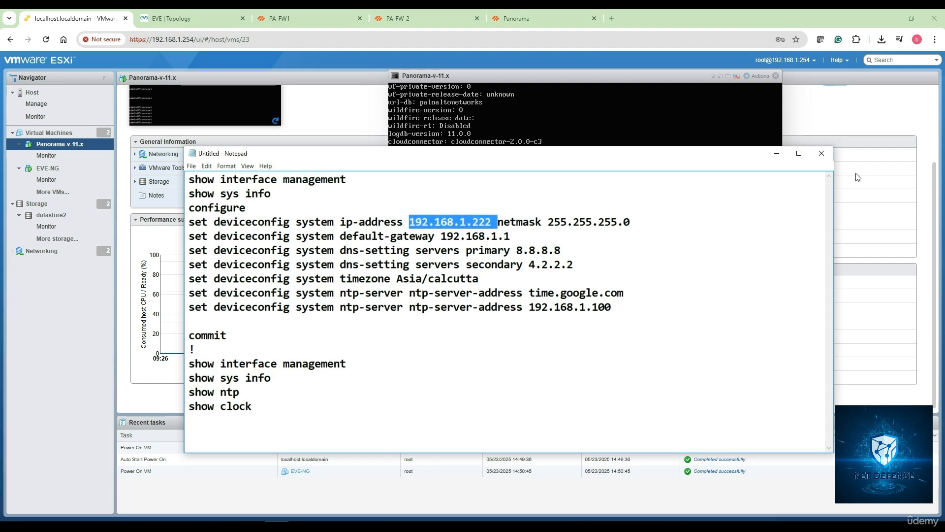
left_click(777, 154)
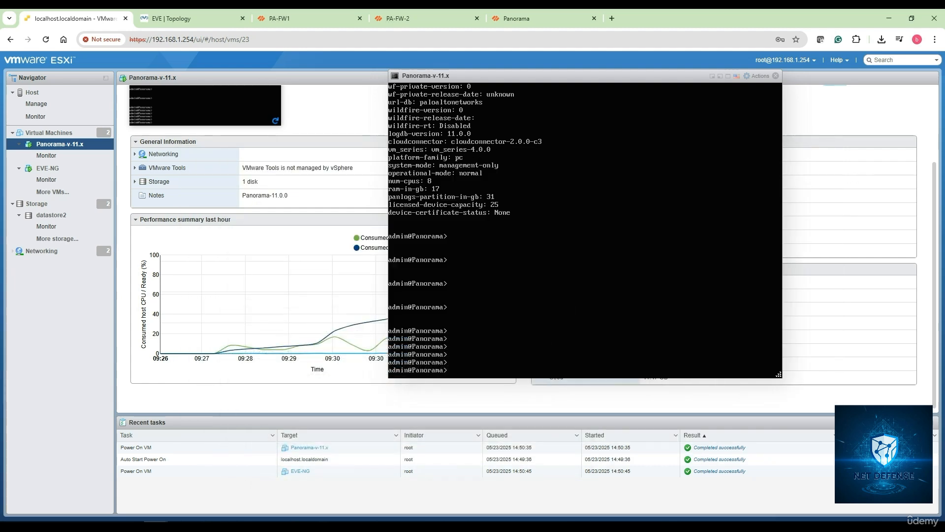
- Run show interface management in the Panorama console and examine the management interface's IP address, netmask and default gateway
type("show inter")
key("Tab")
type("management")
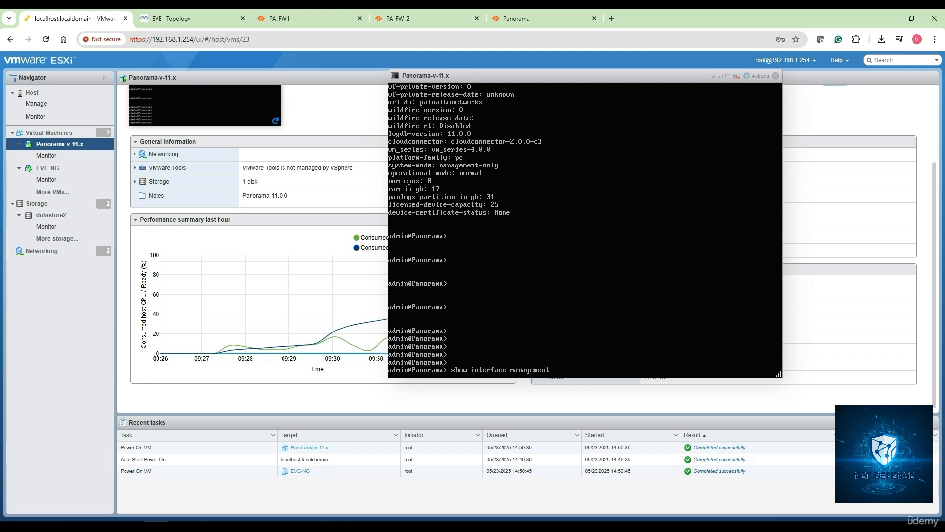
key("Return")
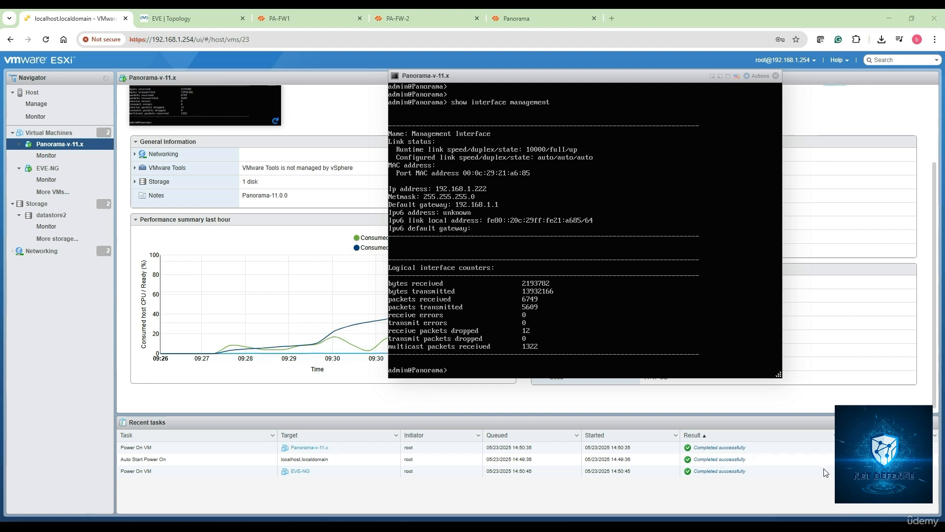
mouse_move(489, 181)
left_mouse_down()
mouse_move(454, 172)
mouse_move(416, 186)
mouse_move(414, 203)
mouse_move(443, 221)
mouse_move(498, 224)
mouse_move(504, 185)
mouse_move(484, 180)
left_mouse_up()
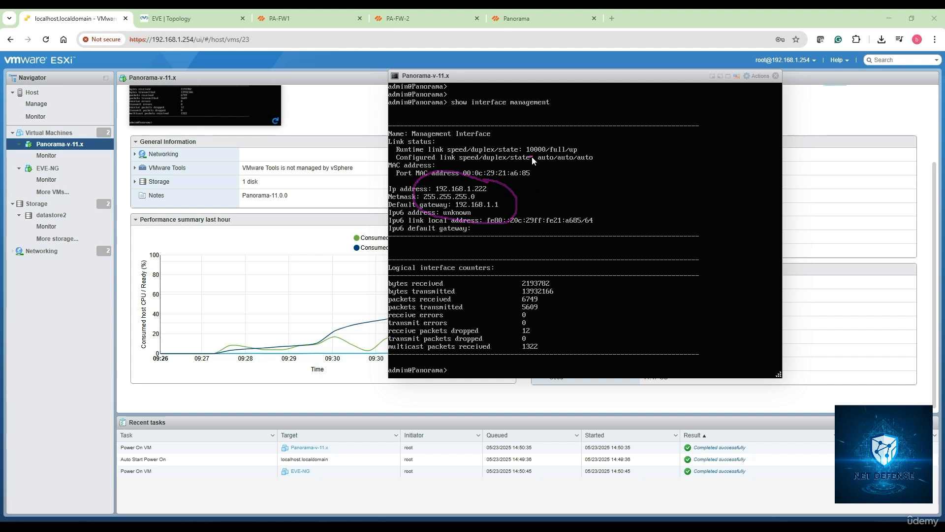
left_click_drag(525, 156, 536, 157)
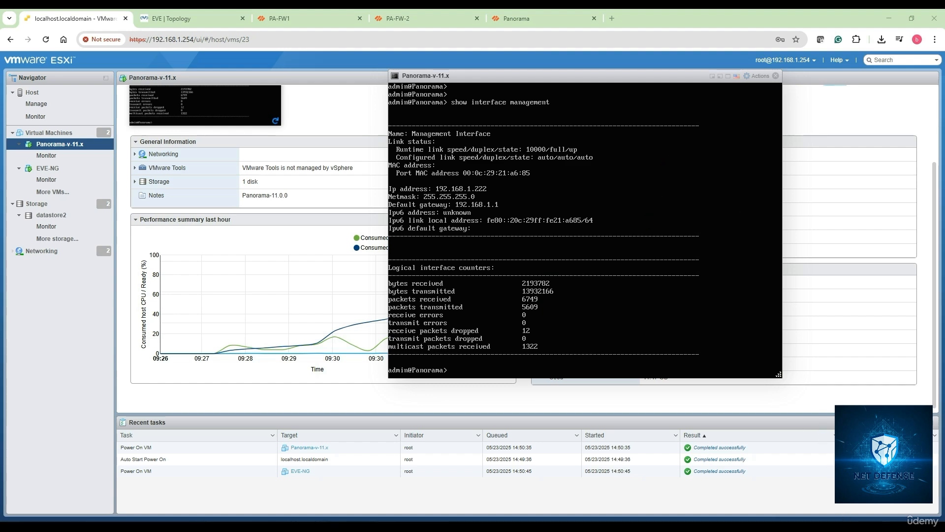
- Look up the system information command in the Notepad notes, run show system info in the Panorama console and page through its full output
left_click(277, 526)
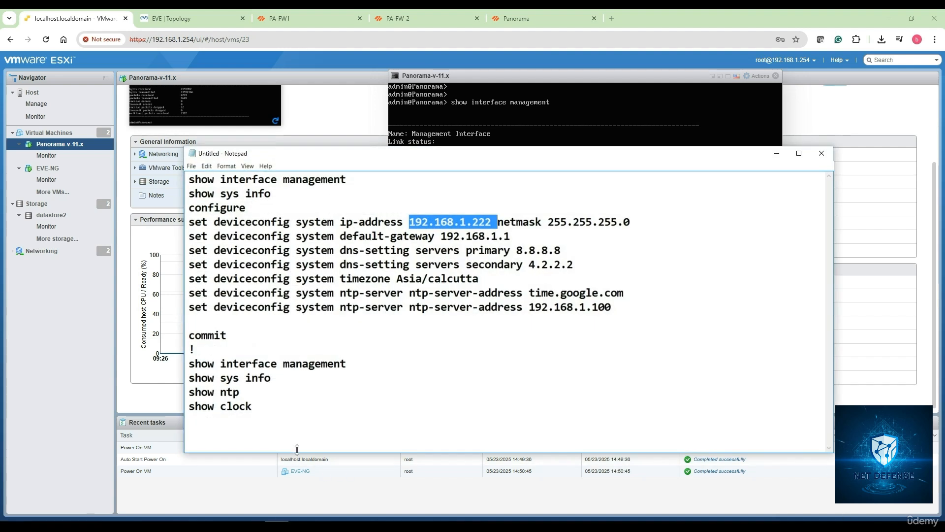
left_click_drag(295, 194, 187, 193)
left_click(430, 120)
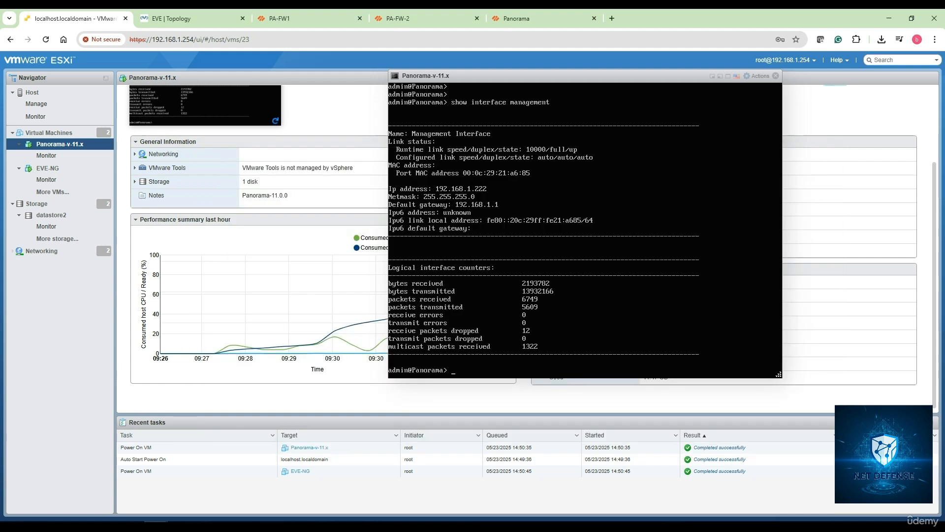
type("show system info")
key("Return")
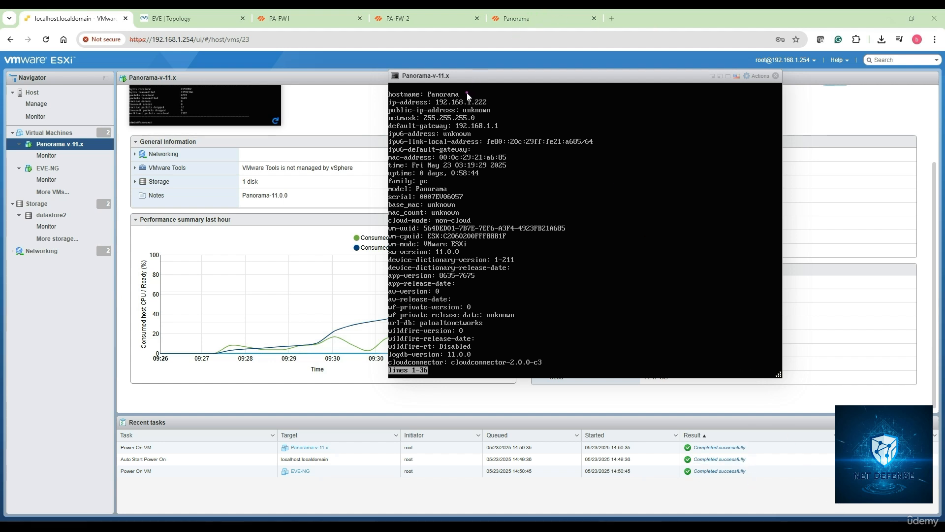
left_click_drag(495, 101, 510, 94)
left_click_drag(475, 119, 542, 124)
left_click_drag(467, 197, 487, 189)
key("space")
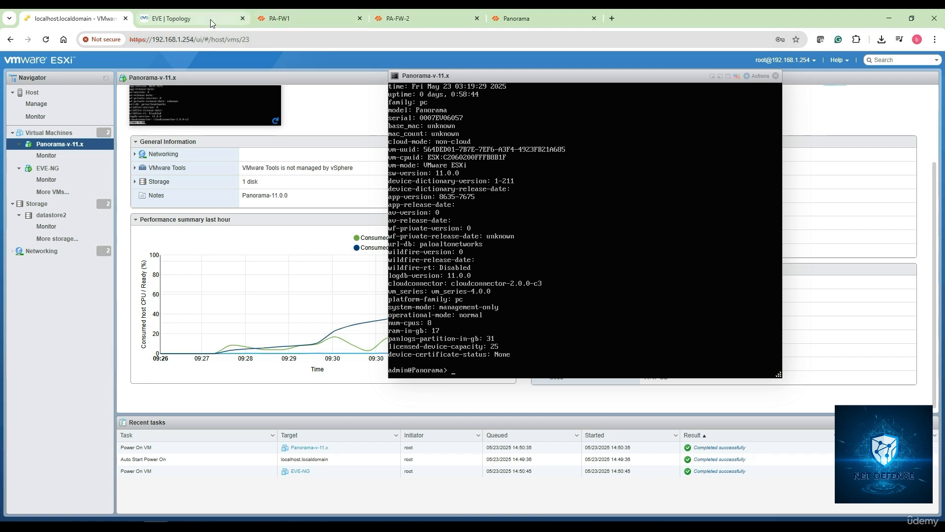
- Check the configure command in the Notepad notes and run it in the Panorama console to enter configuration mode
key("alt+Tab")
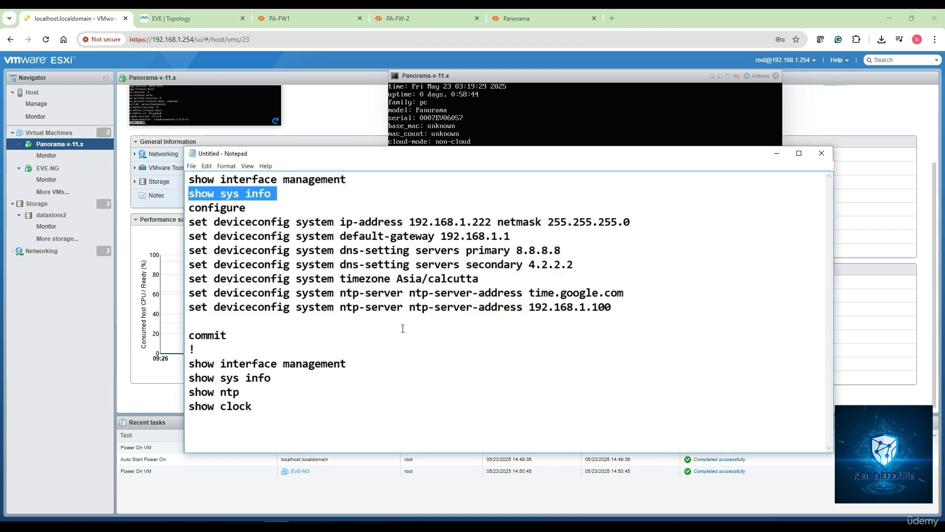
left_click_drag(246, 212, 189, 209)
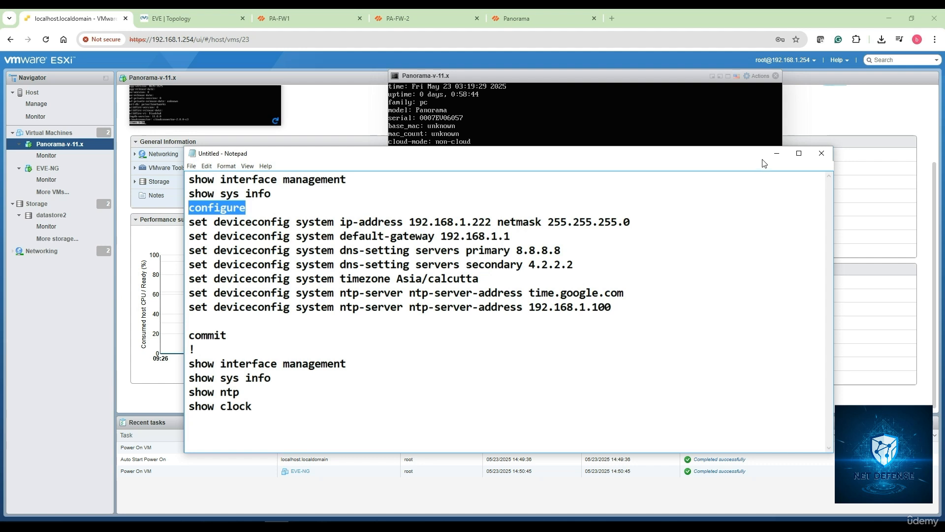
left_click(777, 153)
type("conf")
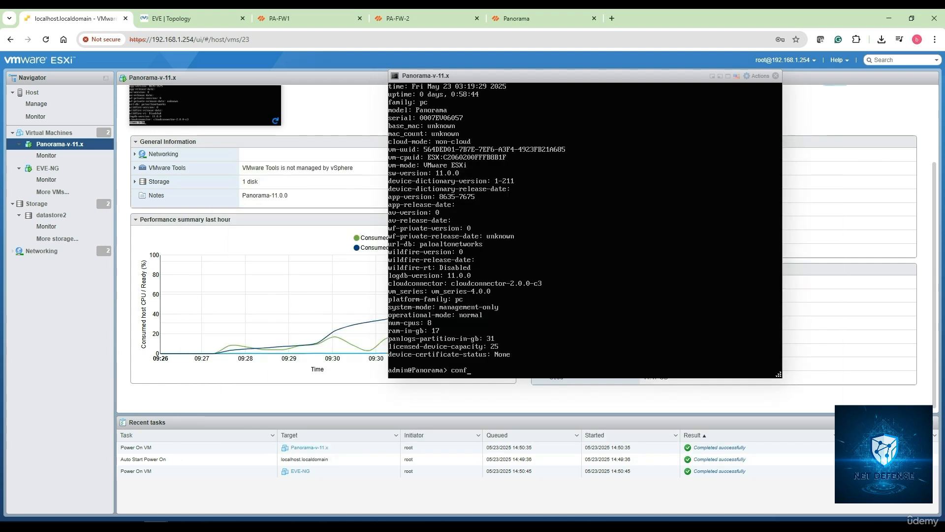
type("igure")
key("Return")
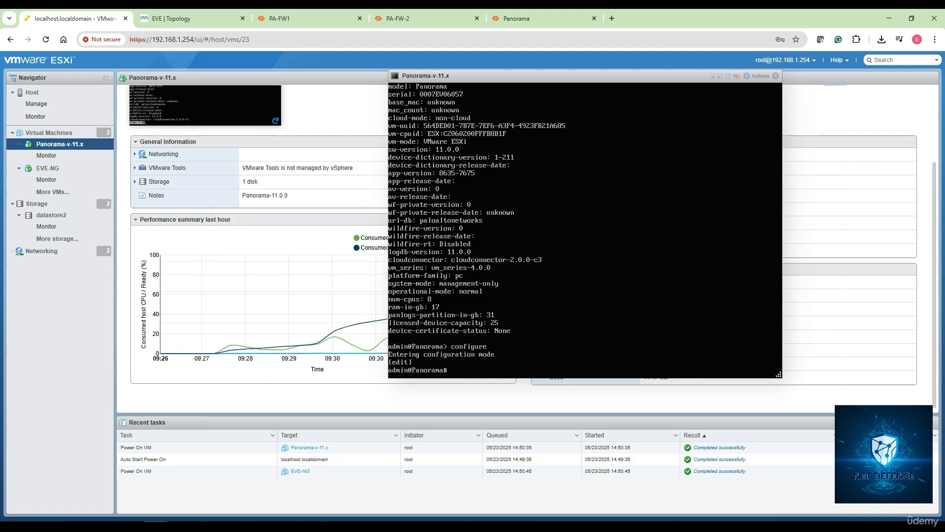
key("Return")
key("Return")
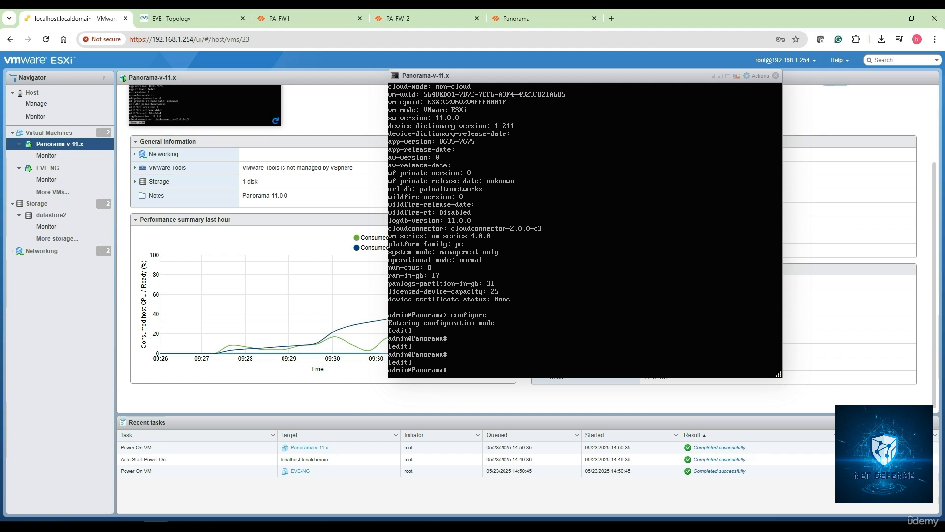
- Set Panorama's management IP address to 192.168.1.222 with netmask 255.255.255.0 using set deviceconfig system, following the Notepad notes
key("alt+Tab")
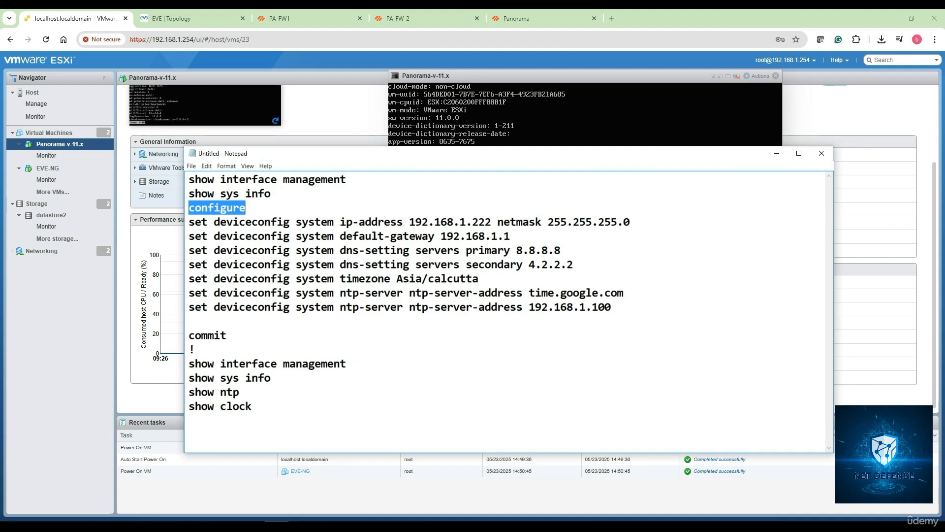
key("alt+Tab")
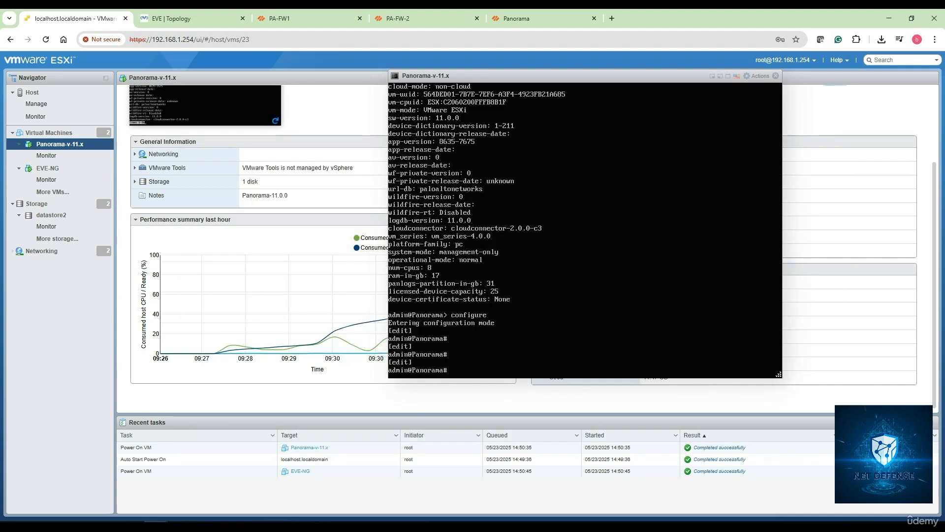
type("set deviceconfig")
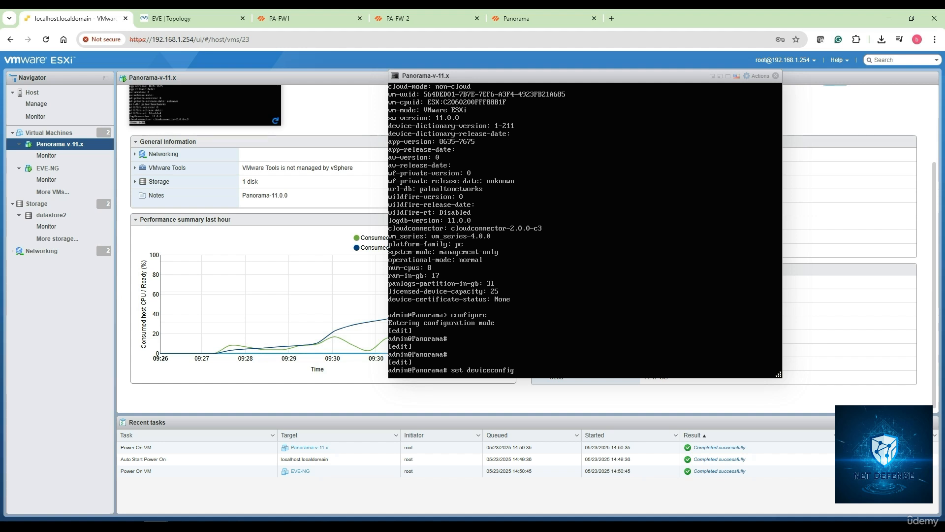
type("system ip-address 192.168.1.222 netma")
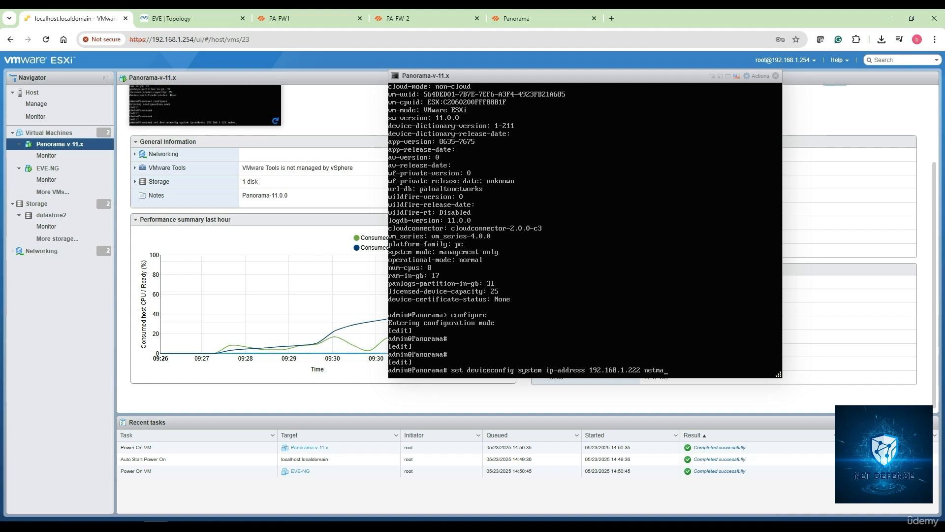
type("sk 255.255.255.0")
key("Return")
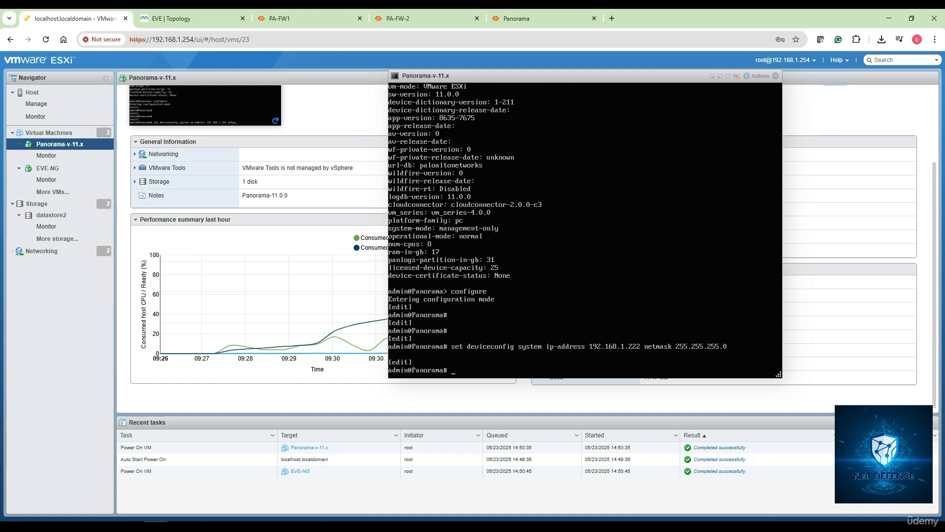
- Look up the gateway command in the Notepad notes and set Panorama's default gateway to 192.168.1.1 with set deviceconfig system default-gateway
key("alt+Tab")
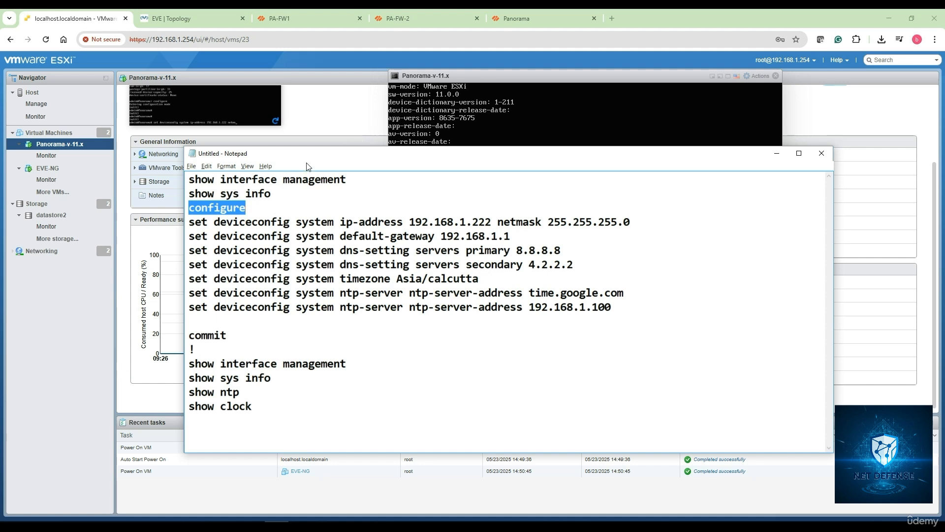
left_click_drag(427, 235, 189, 236)
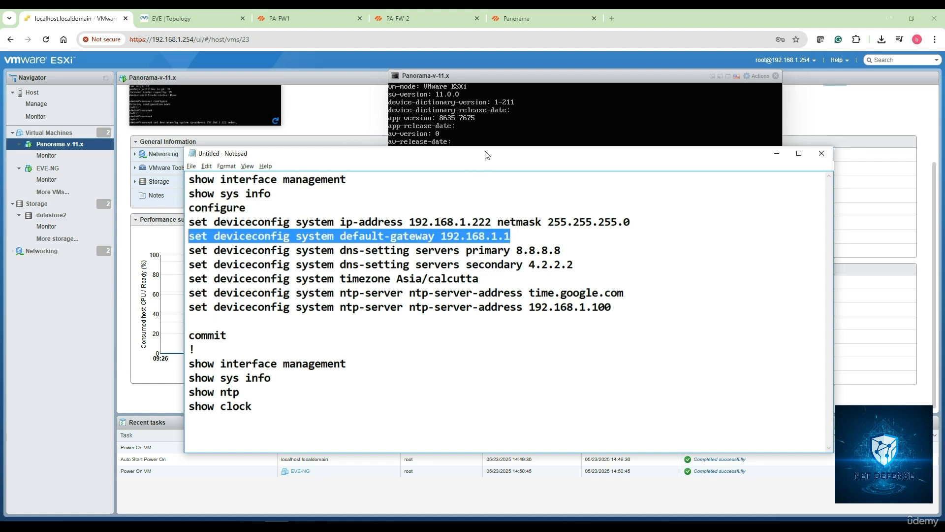
key("alt+Tab")
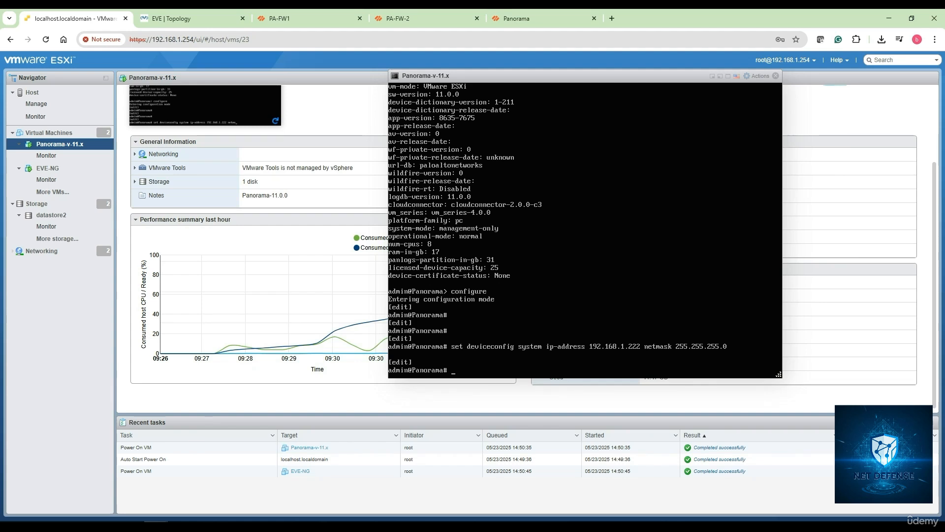
type("set deviceconfig system")
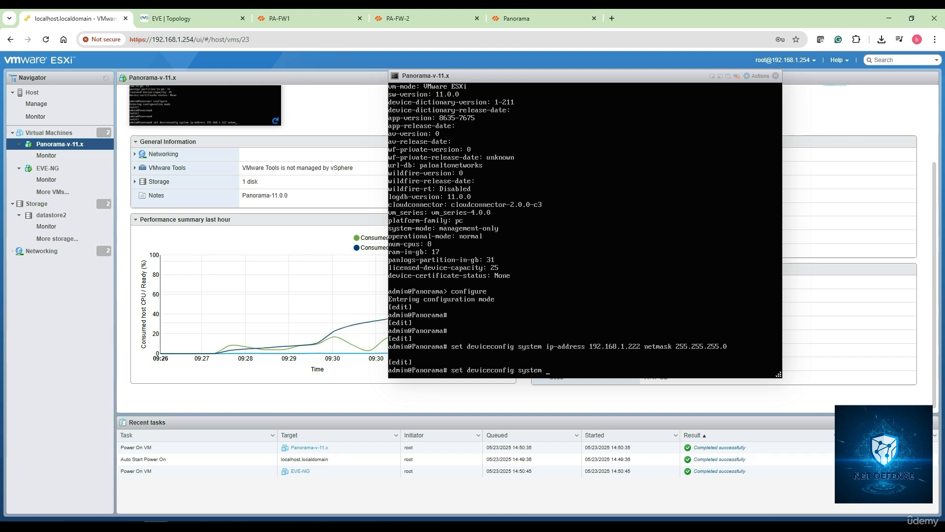
type(" default-gateway 192.168.1.1")
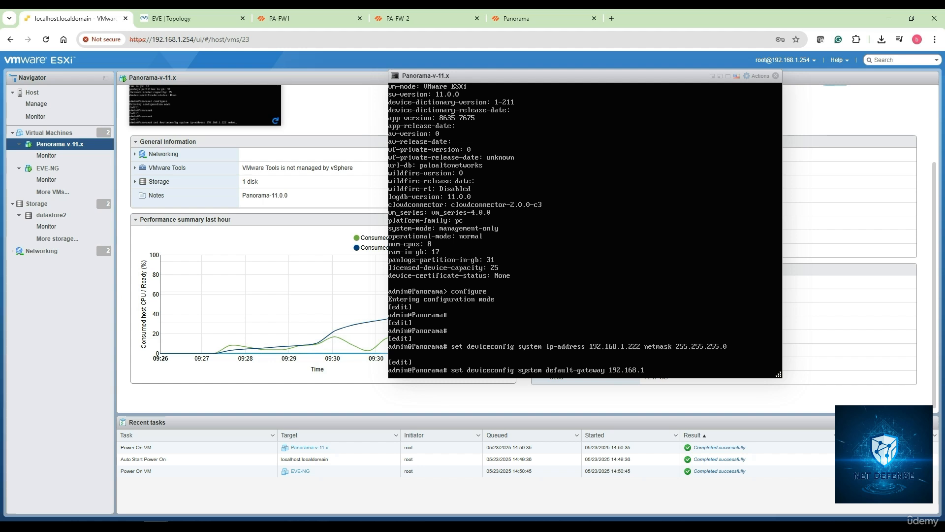
key("Return")
- Check the DNS commands in the Notepad notes and set the primary DNS server to 8.8.8.8 with set deviceconfig system dns-setting servers
key("alt+Tab")
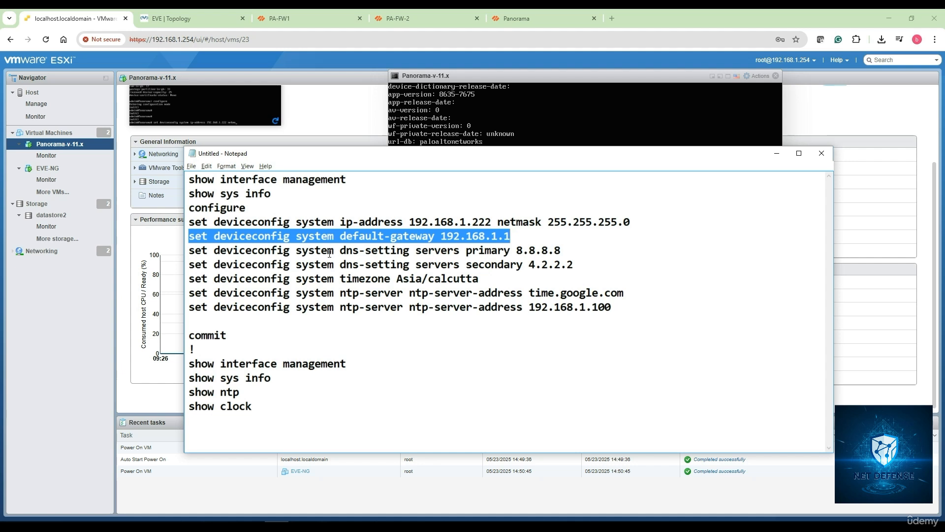
key("alt+Tab")
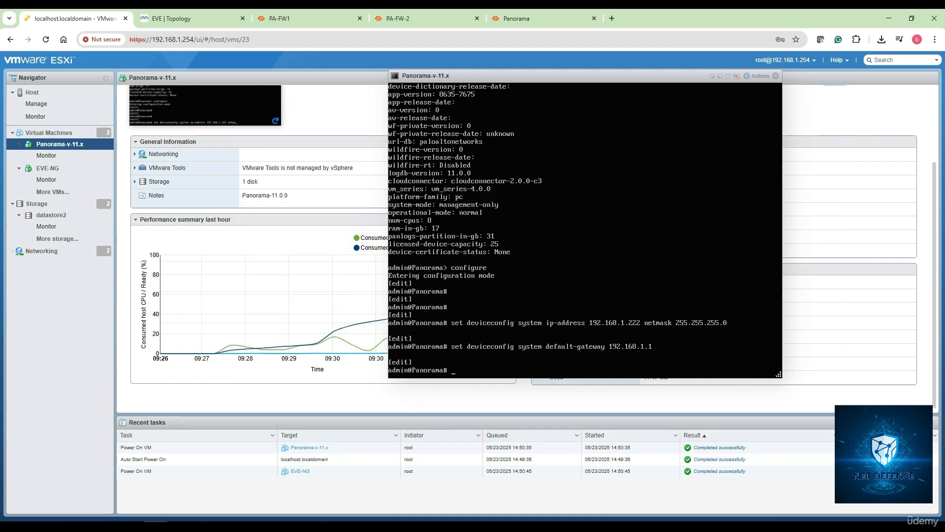
type("set deviceconfig system dns-setting")
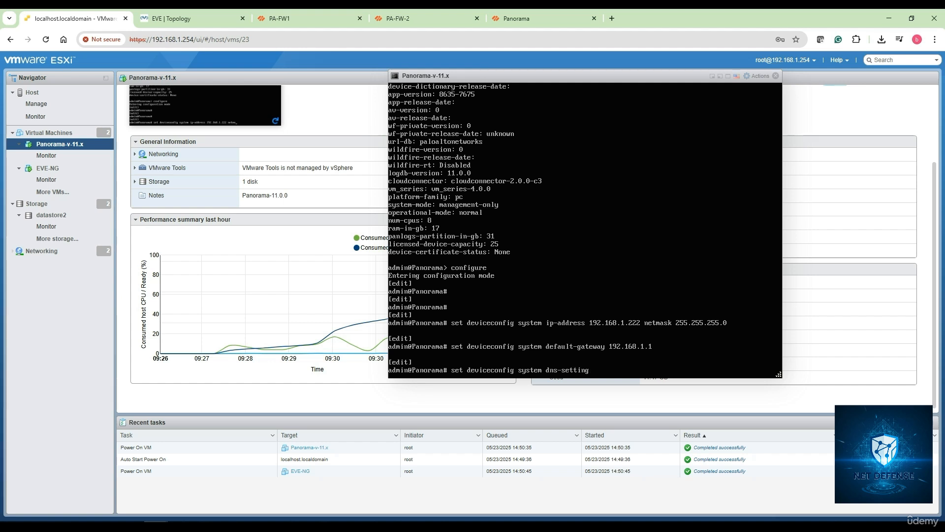
type(" servers primary 8.8.8.8")
key("Return")
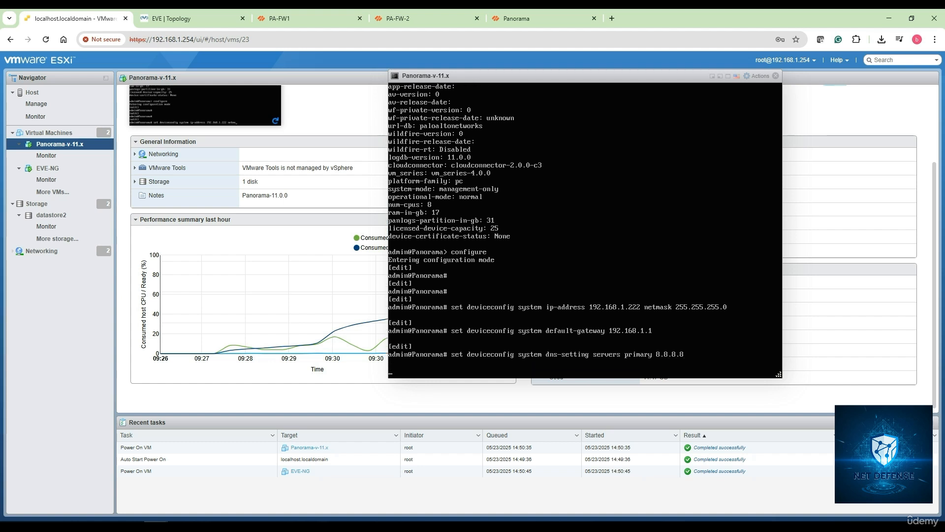
- Recall the primary DNS command and rework its ending to set the secondary DNS server to 4.2.2.2
key("Up")
key("BackSpace")
key("BackSpace")
key("BackSpace")
key("BackSpace")
key("BackSpace")
key("BackSpace")
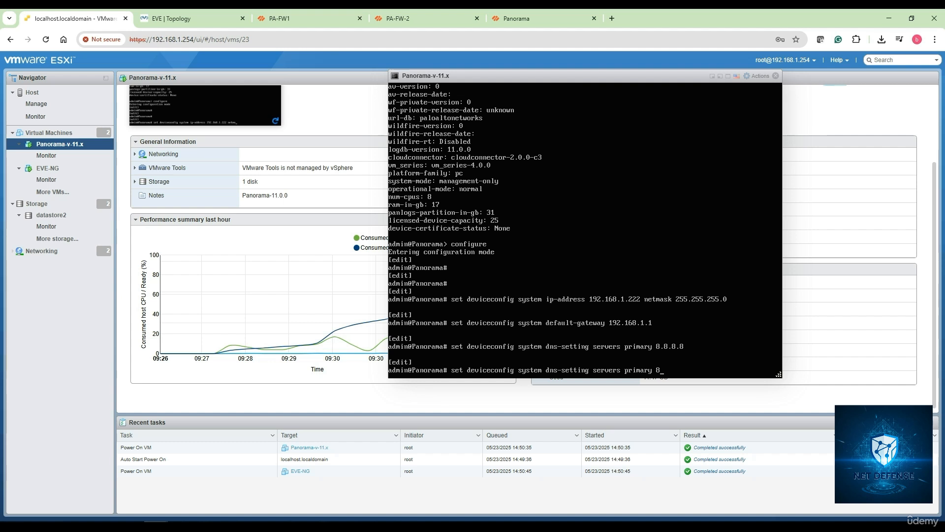
key("BackSpace")
key("BackSpace")
key("BackSpace")
key("BackSpace")
key("BackSpace")
key("BackSpace")
key("BackSpace")
key("BackSpace")
type("secondary 4.2.2.2")
key("Return")
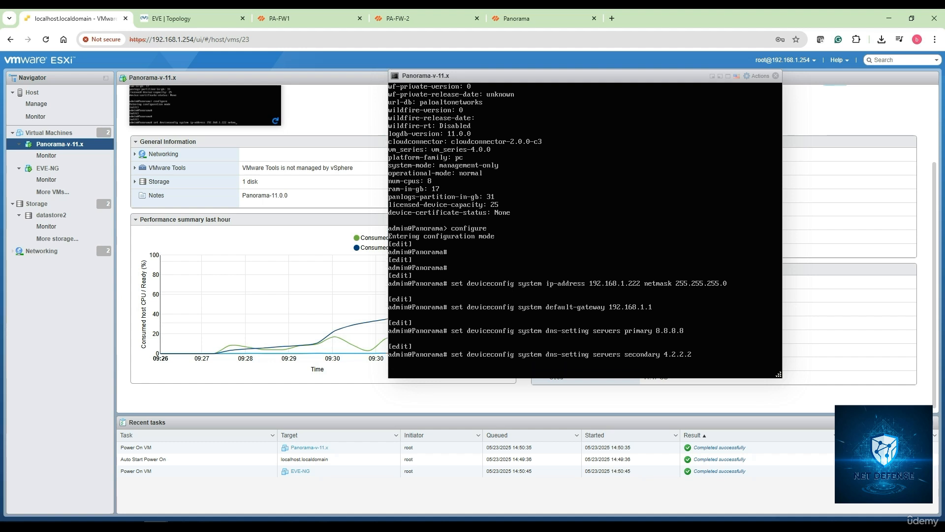
- Look up the timezone line in the Notepad notes and enter set deviceconfig system timezone in the Panorama console without a value
key("alt+Tab")
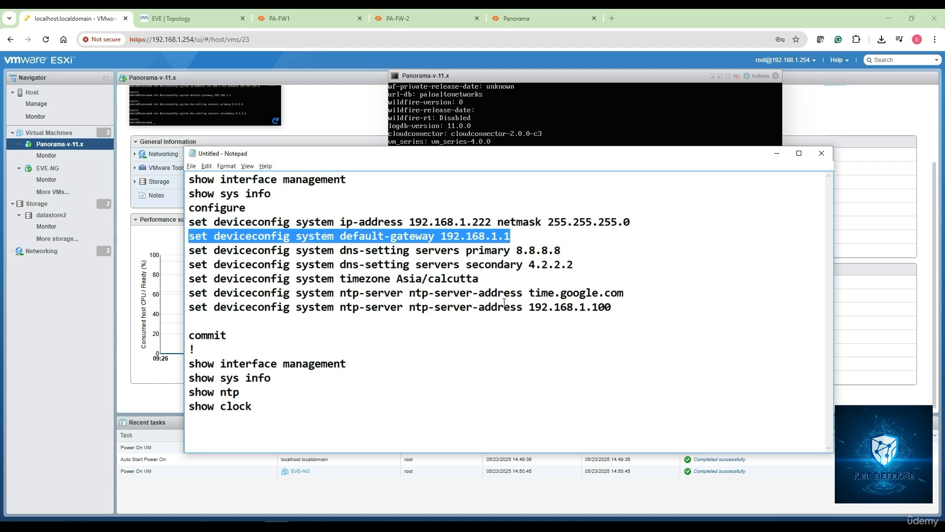
key("alt+Tab")
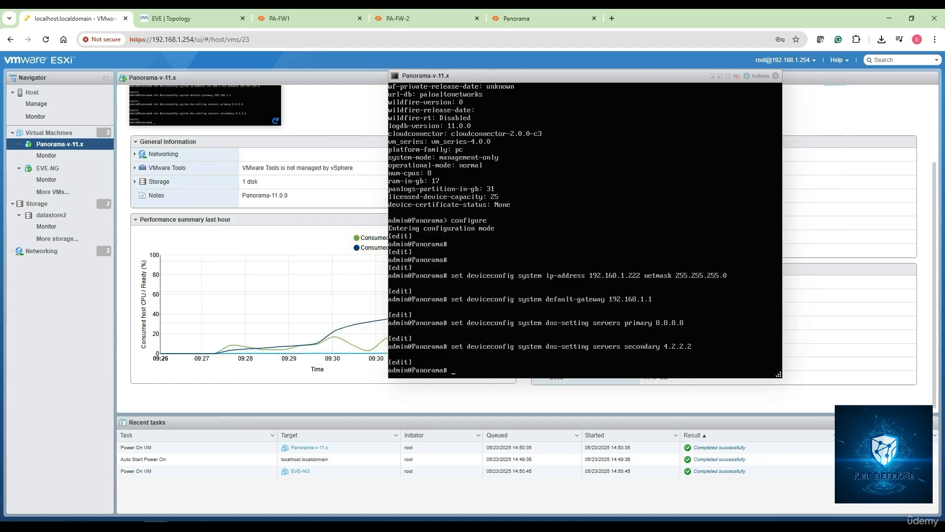
key("alt+Tab")
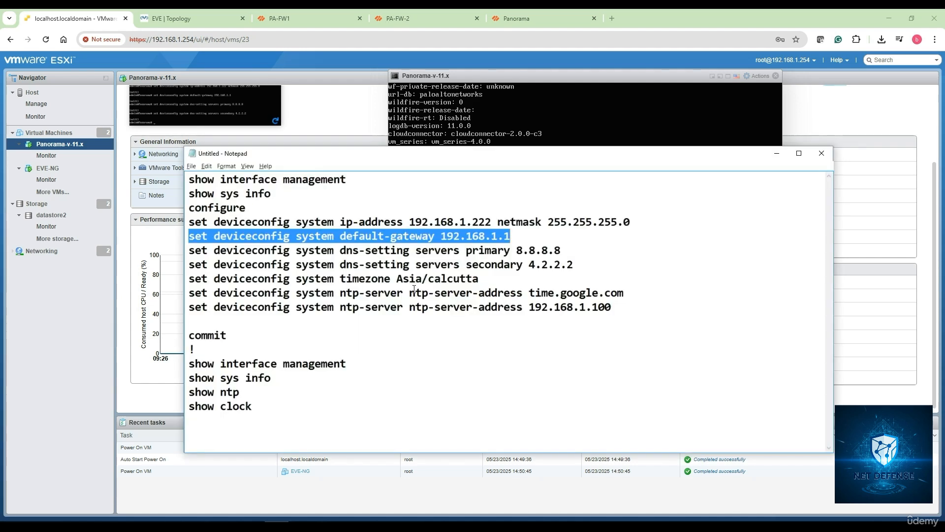
left_click_drag(479, 279, 186, 280)
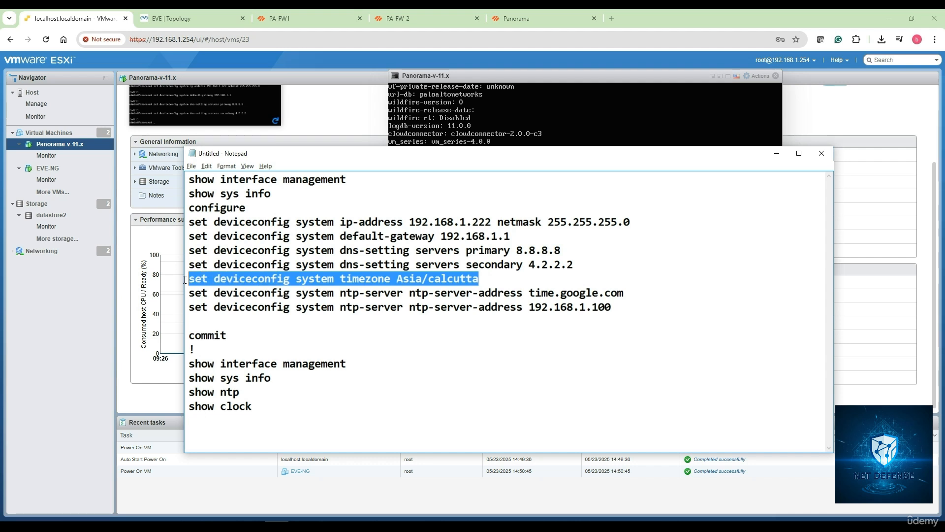
key("alt+Tab")
type("set")
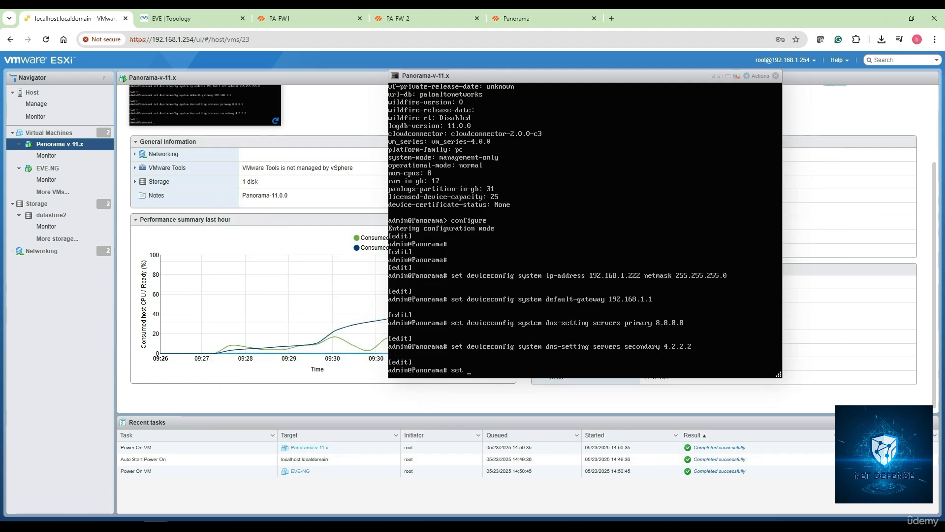
type(" deviceconfig system timezone")
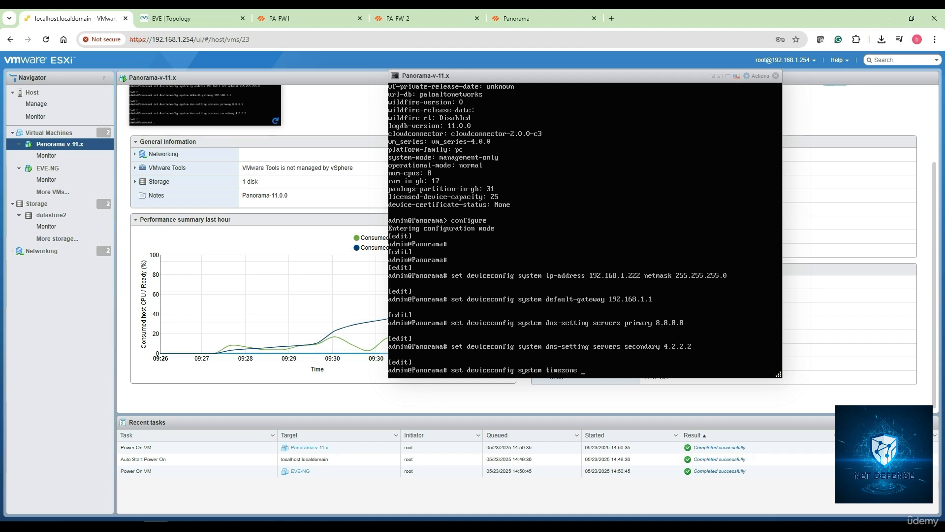
- List the available timezone values, page through them, and complete the command with Asia/Calcutta
key("question")
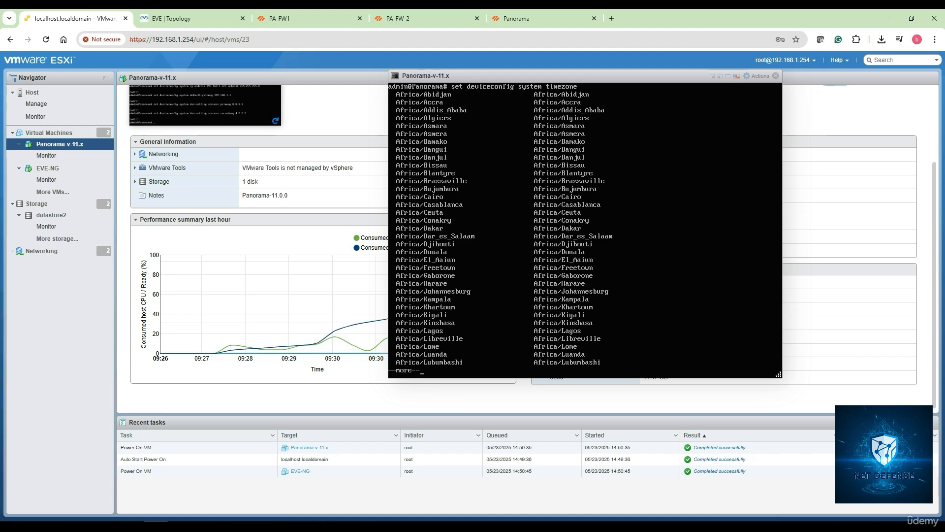
key("space")
key("space")
key("space")
key("space")
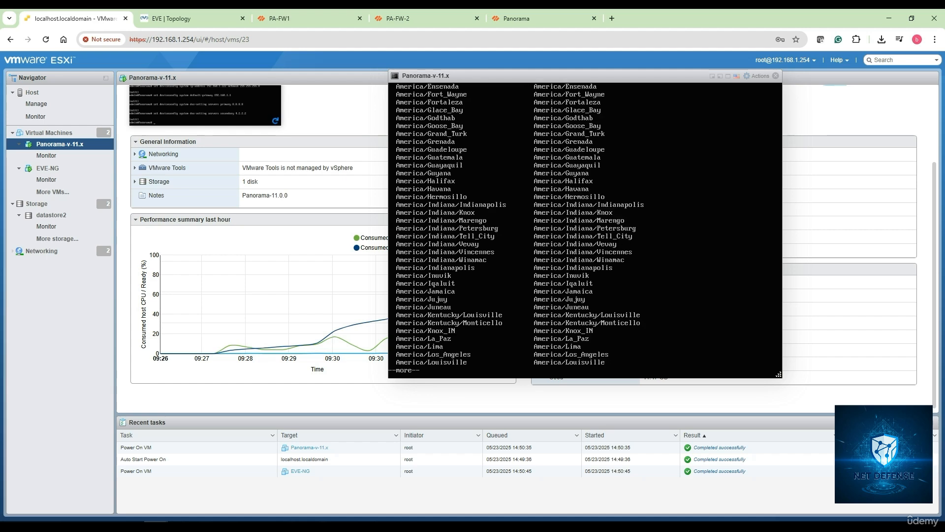
key("space")
key("space")
key("space")
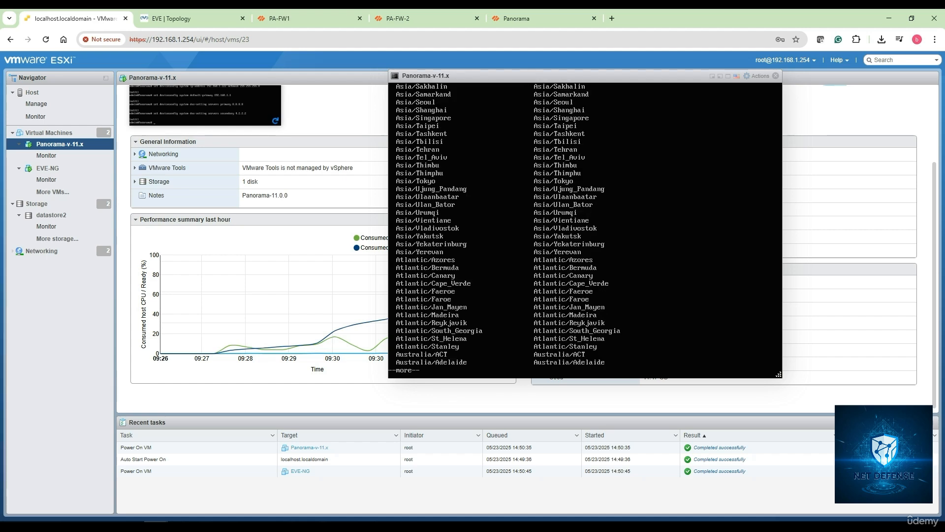
key("space")
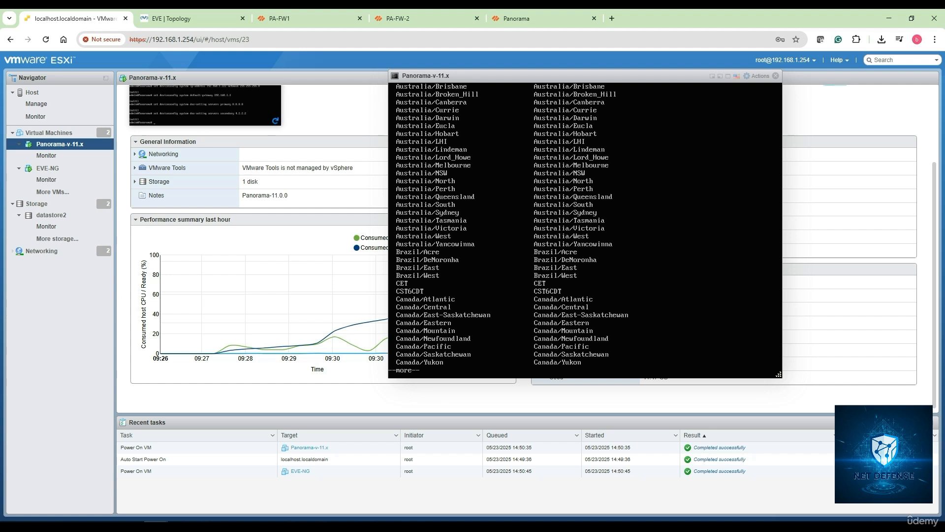
key("q")
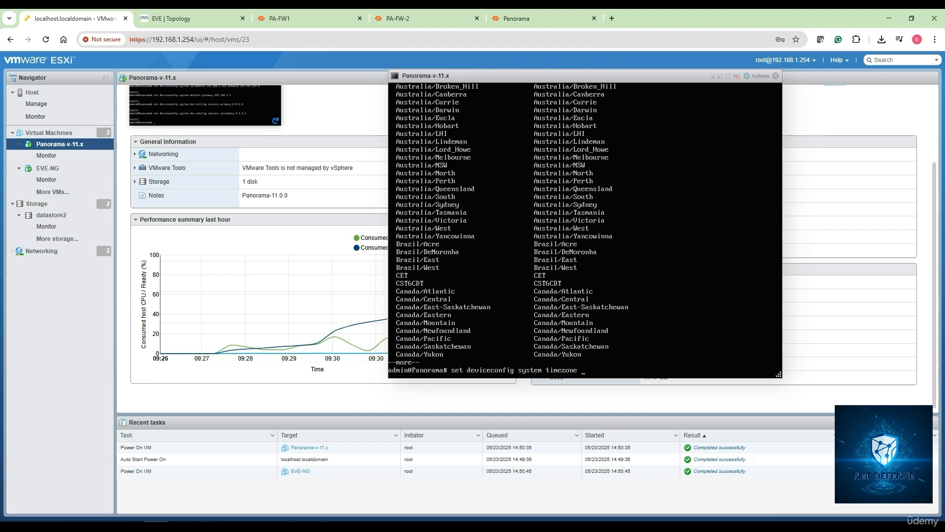
type("Asia/Calcutta")
key("Return")
- Check the NTP lines in the Notepad notes and try set deviceconfig system ntp-servers ntp-server-address time.google.com in the console
key("alt+Tab")
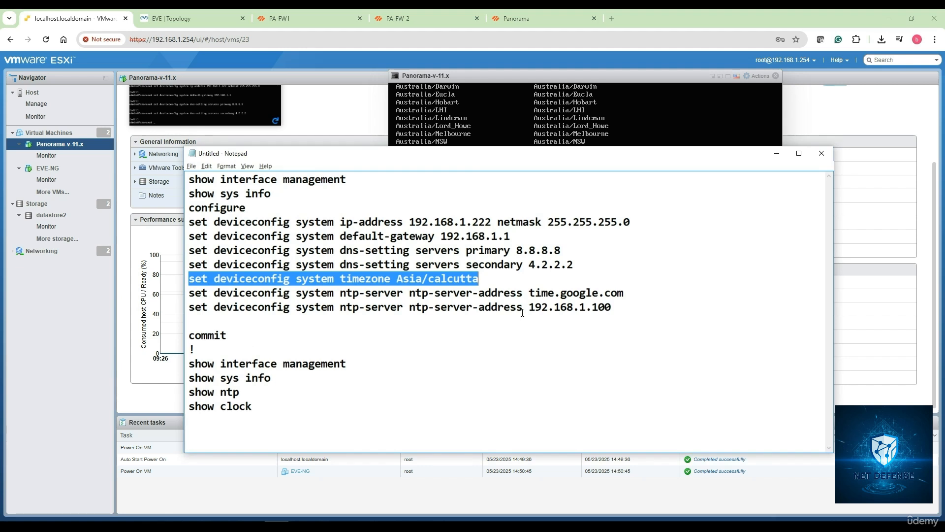
left_click(625, 305)
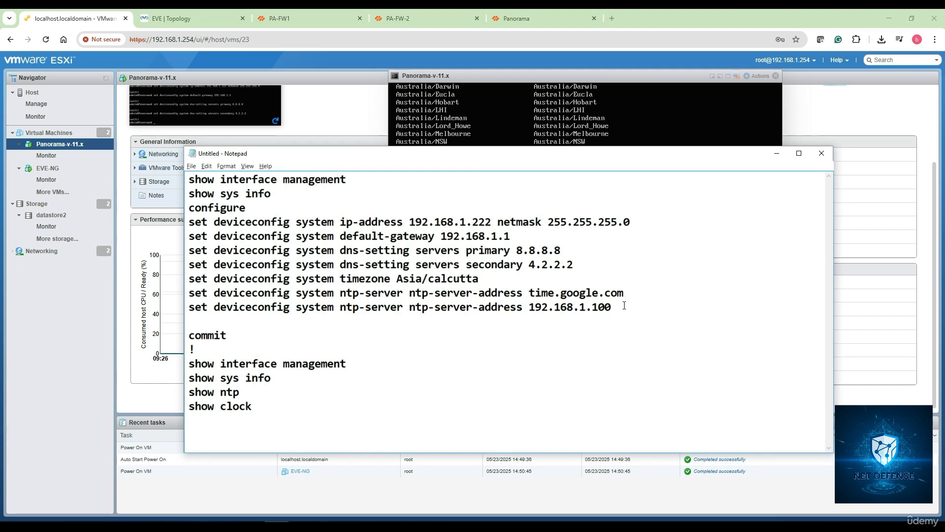
key("alt")
key("alt")
key("alt+Tab")
type("s")
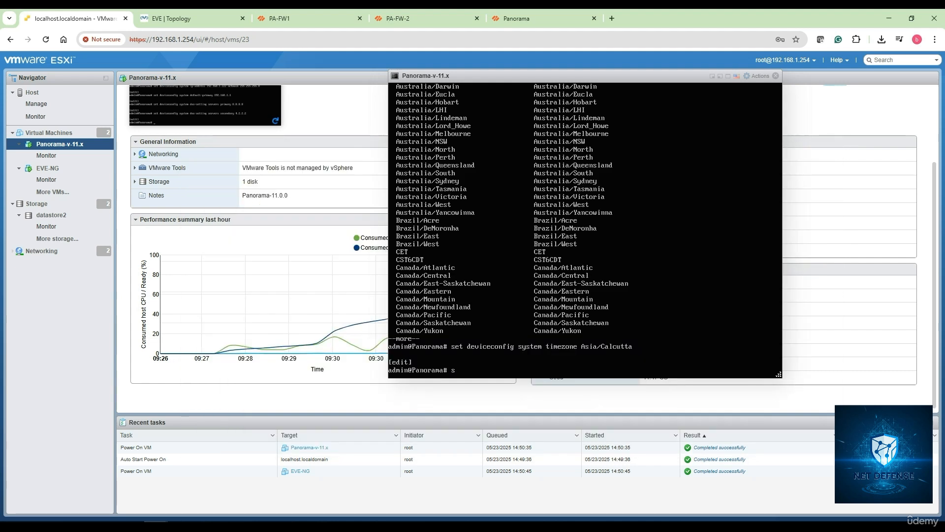
type("et deviceconfig system")
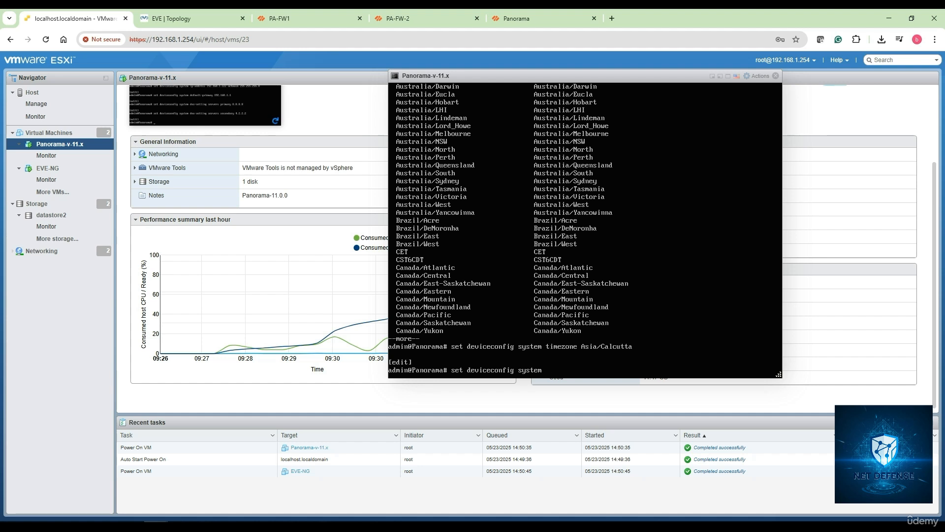
type(" ntp-servers")
key("alt+Tab")
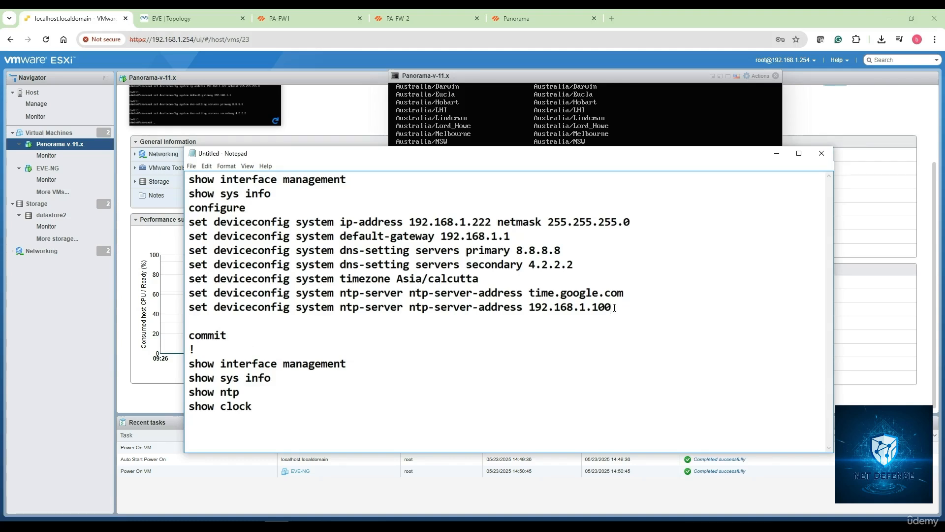
key("alt+Tab")
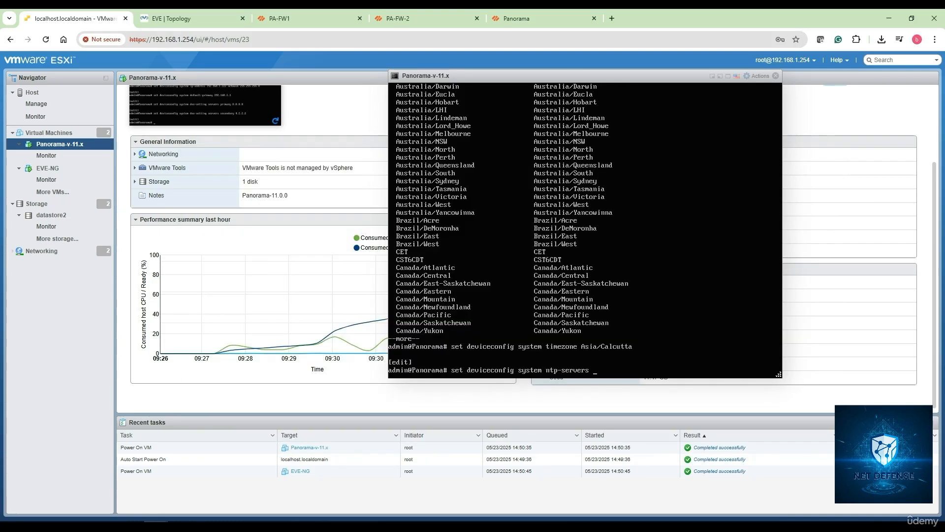
type("ntp-server-address")
key("alt+Tab")
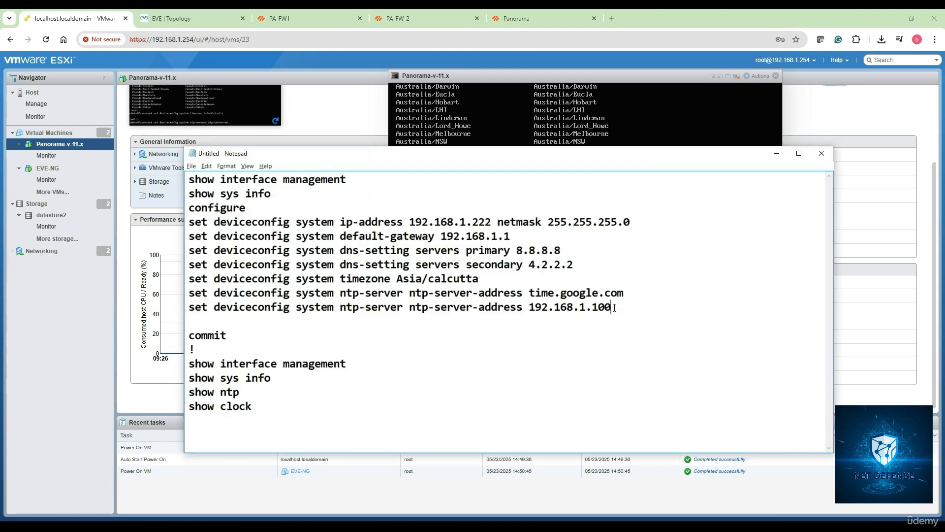
key("alt+Tab")
type("ti")
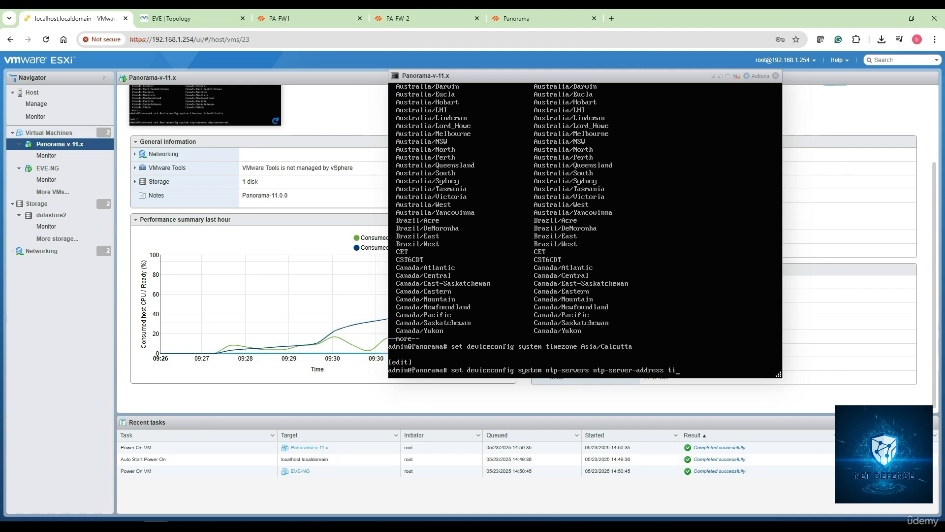
type("me.google.com")
key("Return")
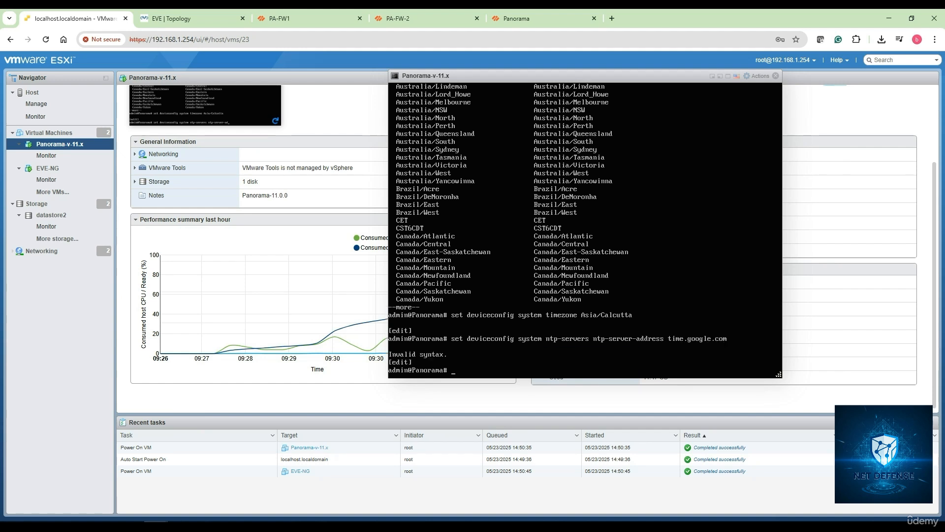
- Recall the NTP command, trim it back to set deviceconfig system ntp-servers, and list its available options
key("Up")
key("BackSpace")
key("BackSpace")
key("BackSpace")
key("BackSpace")
key("BackSpace")
key("BackSpace")
key("BackSpace")
key("BackSpace")
key("BackSpace")
key("BackSpace")
key("BackSpace")
key("BackSpace")
key("BackSpace")
key("BackSpace")
key("BackSpace")
key("BackSpace")
key("BackSpace")
key("BackSpace")
key("BackSpace")
key("BackSpace")
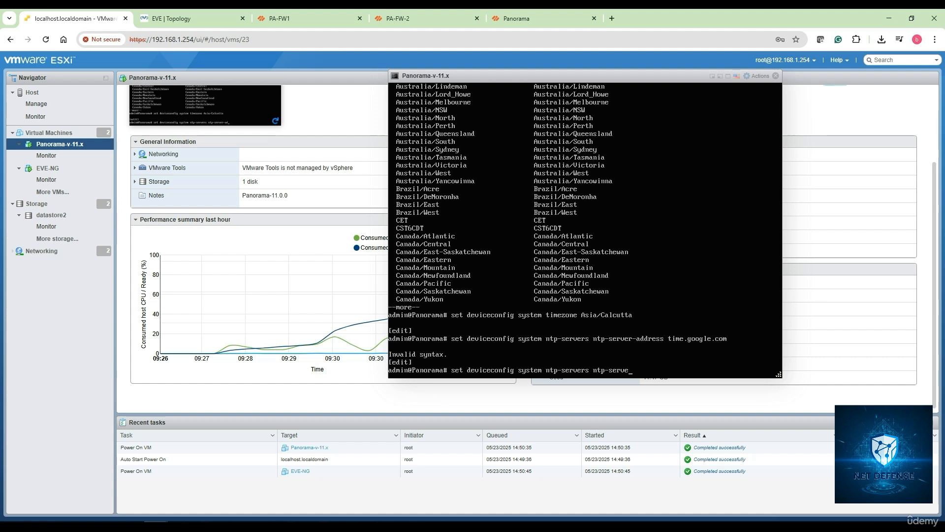
key("BackSpace")
key("BackSpace")
key("BackSpace")
key("BackSpace")
key("BackSpace")
key("BackSpace")
key("BackSpace")
key("question")
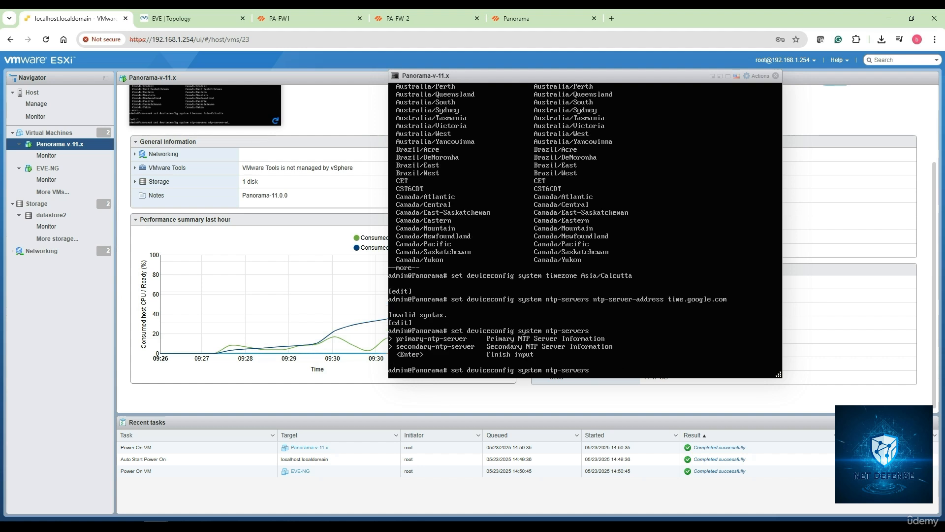
- Try to set the primary NTP server by completing the command with primary-ntp-server time.google.com
type("prim")
key("Tab")
type("time.goo")
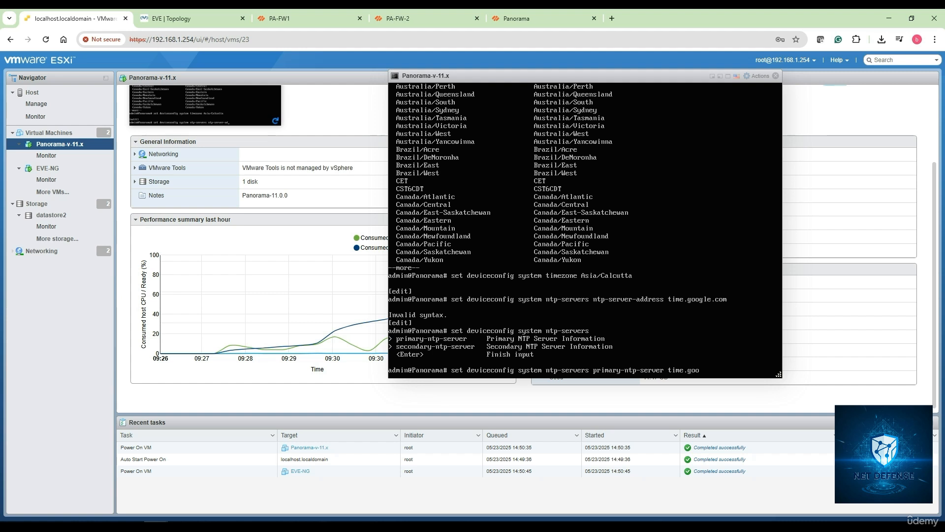
type("gle.com")
key("Return")
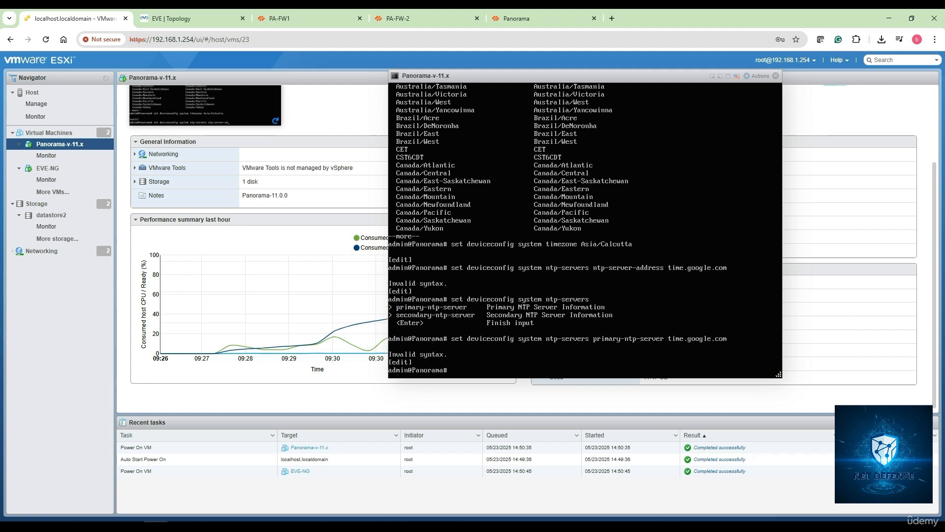
- Recall the command, remove the server name after primary-ntp-server, and list the options that primary-ntp-server accepts
key("Up")
key("BackSpace")
key("BackSpace")
key("BackSpace")
key("BackSpace")
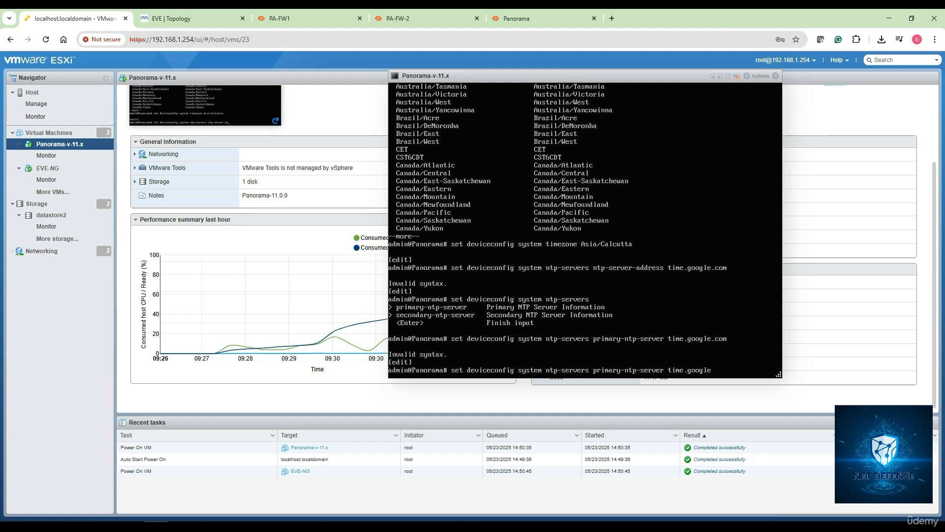
key("BackSpace")
key("BackSpace")
key("BackSpace")
key("BackSpace")
key("BackSpace")
key("BackSpace")
key("BackSpace")
key("BackSpace")
key("BackSpace")
type("?")
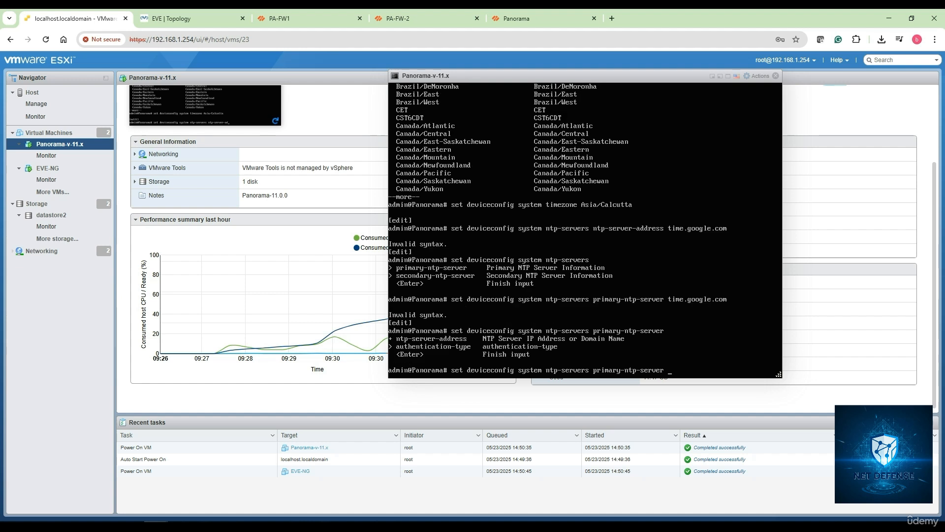
- Complete the primary-ntp-server command with ntp-server-address time.google.com and run it
type("ntp-se")
key("Tab")
type("time.google.c")
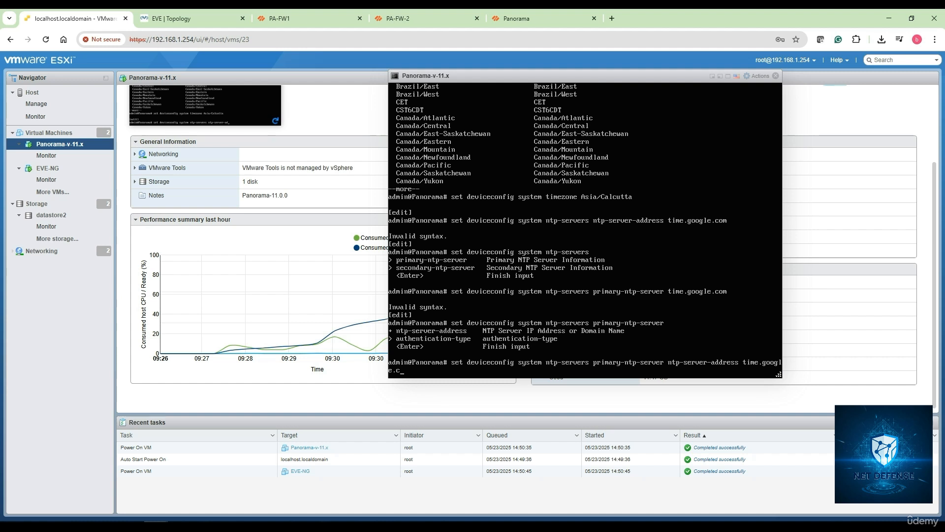
type("om")
key("Return")
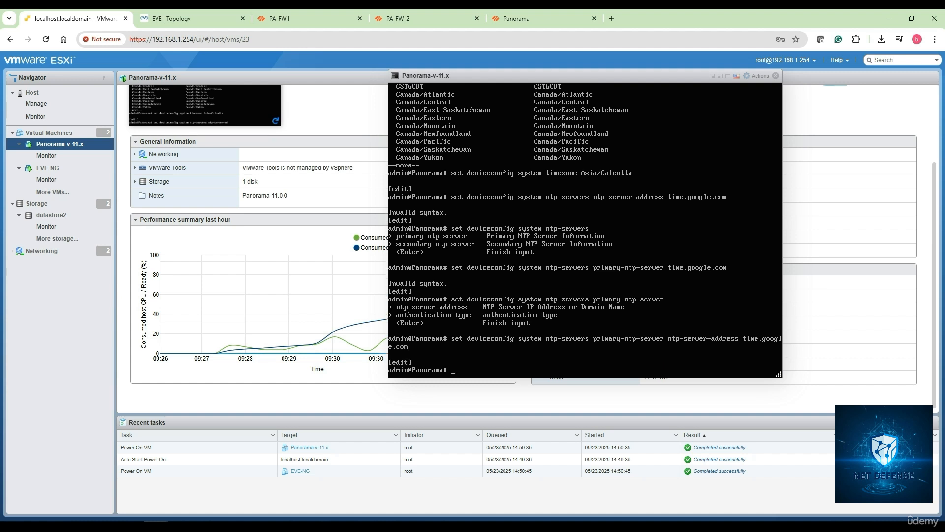
- Recall the primary NTP command and rework it to secondary-ntp-server with ntp-server-address 192.168.1.100
key("Up")
key("BackSpace")
key("BackSpace")
key("BackSpace")
key("BackSpace")
key("BackSpace")
key("BackSpace")
key("BackSpace")
key("BackSpace")
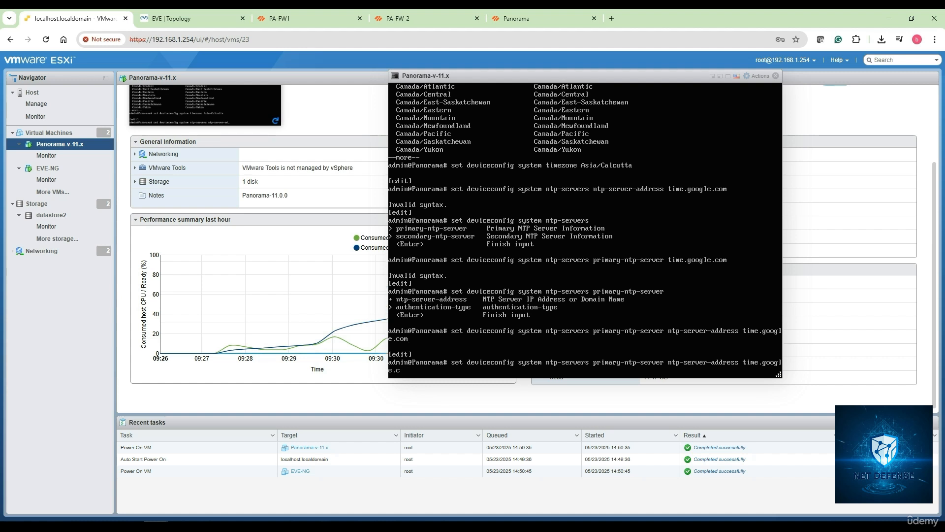
key("BackSpace")
key("BackSpace")
key("BackSpace")
key("BackSpace")
key("BackSpace")
key("BackSpace")
key("BackSpace")
key("BackSpace")
key("BackSpace")
key("BackSpace")
key("BackSpace")
key("BackSpace")
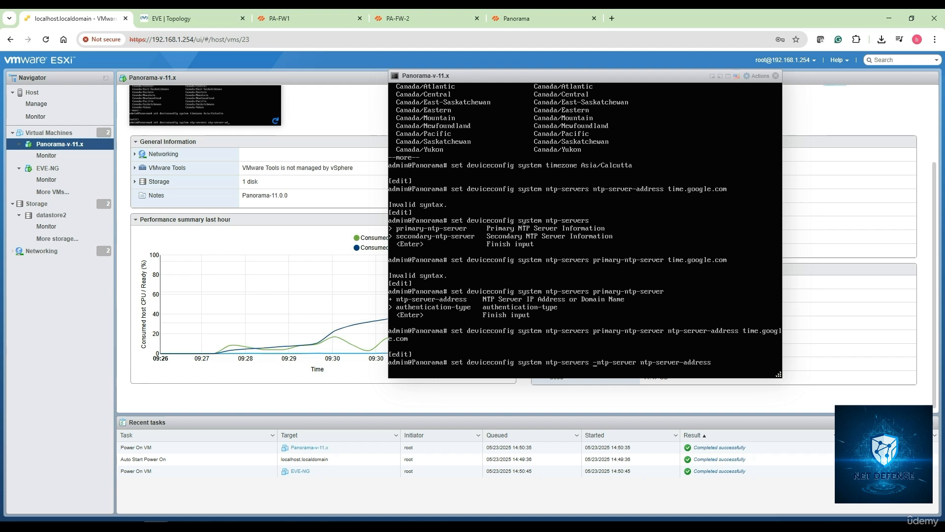
type("secondary")
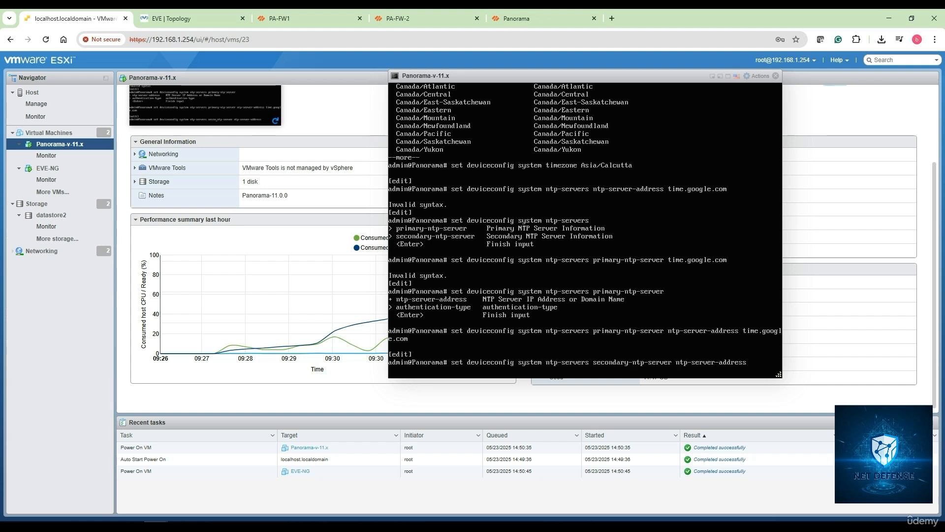
type("192.168.1.100")
key("Return")
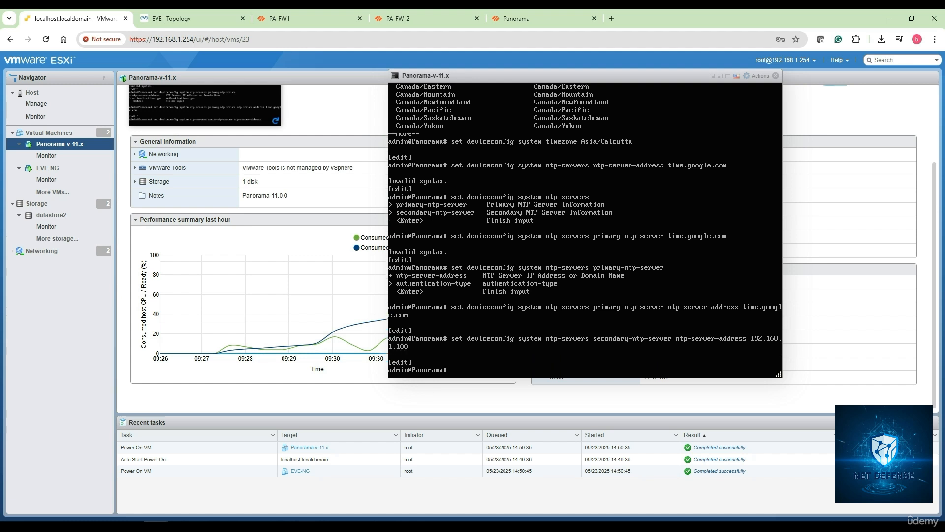
key("Return")
key("Return")
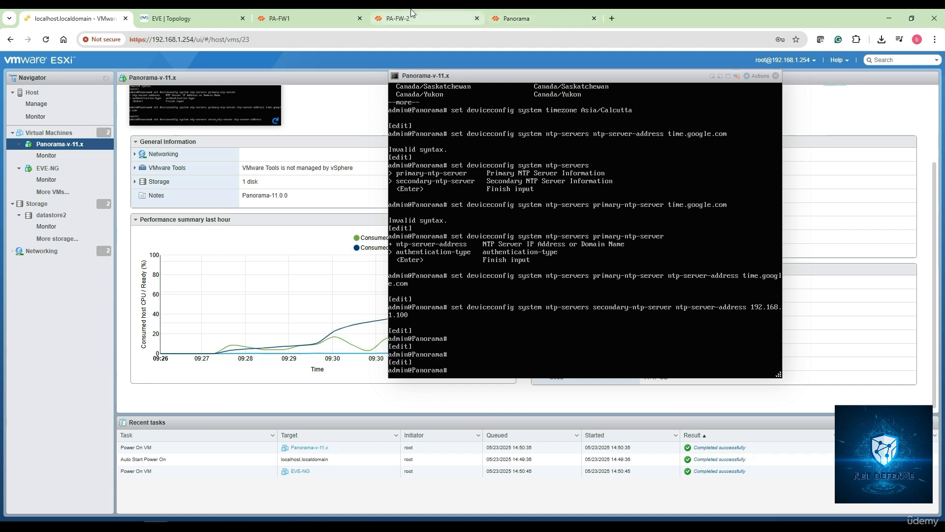
- Check the Notepad command list, return to the Panorama console, and commit the configuration
key("alt+Tab")
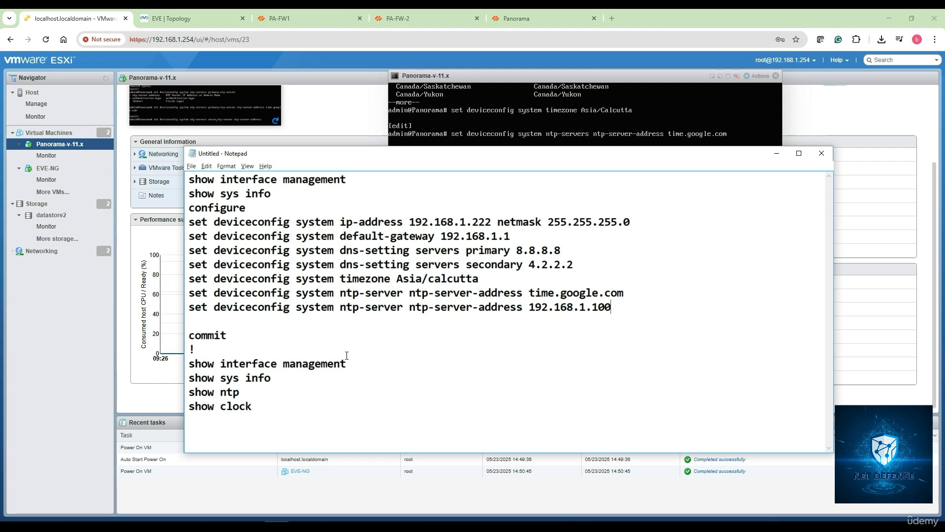
left_click(777, 153)
type("commit")
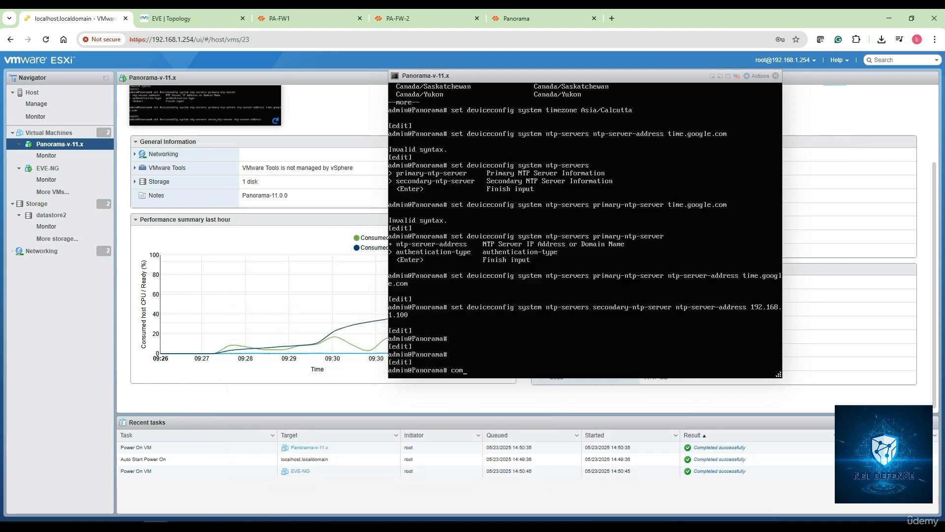
key("Return")
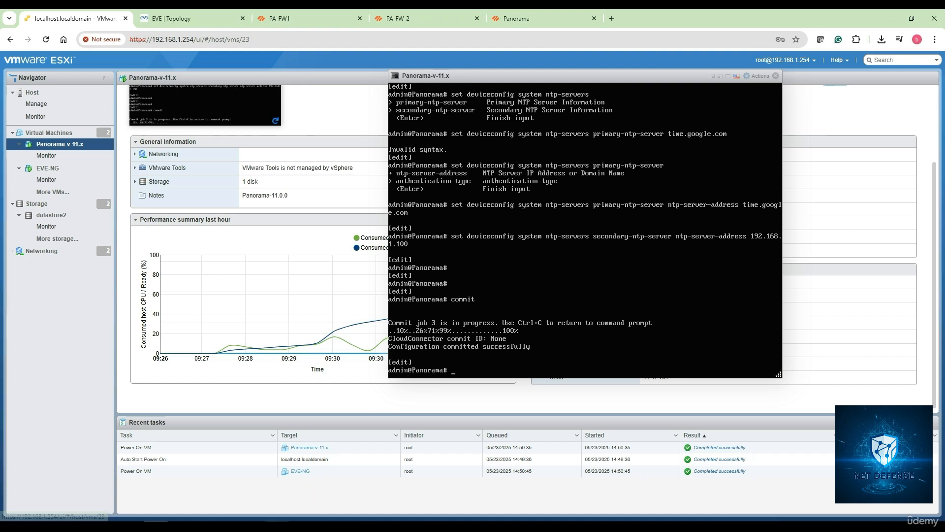
left_click(276, 525)
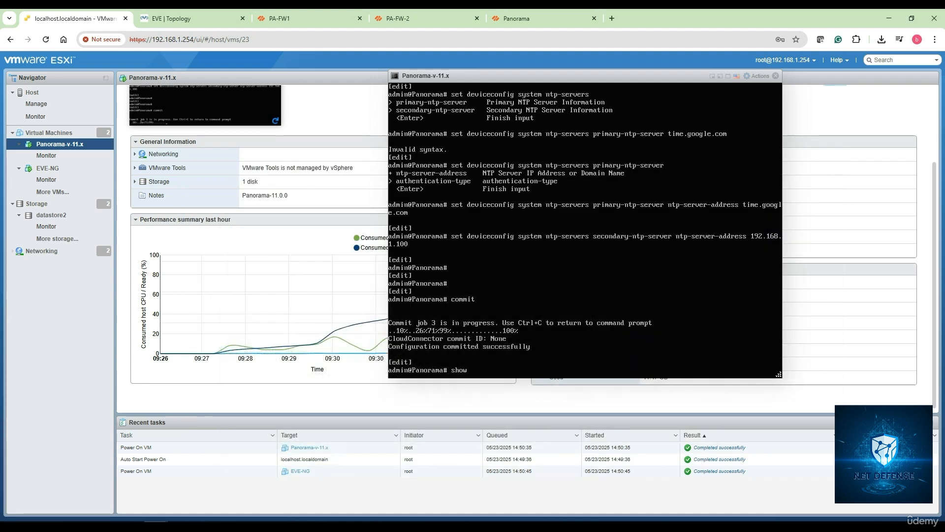
type("interfs")
key("BackSpace")
key("BackSpace")
key("BackSpace")
key("BackSpace")
key("BackSpace")
key("BackSpace")
key("BackSpace")
key("BackSpace")
key("BackSpace")
key("BackSpace")
key("BackSpace")
key("BackSpace")
type("run")
key("BackSpace")
key("BackSpace")
key("BackSpace")
- Exit configuration mode in the Panorama console to return to the operational prompt
type("exit")
key("Return")
key("Return")
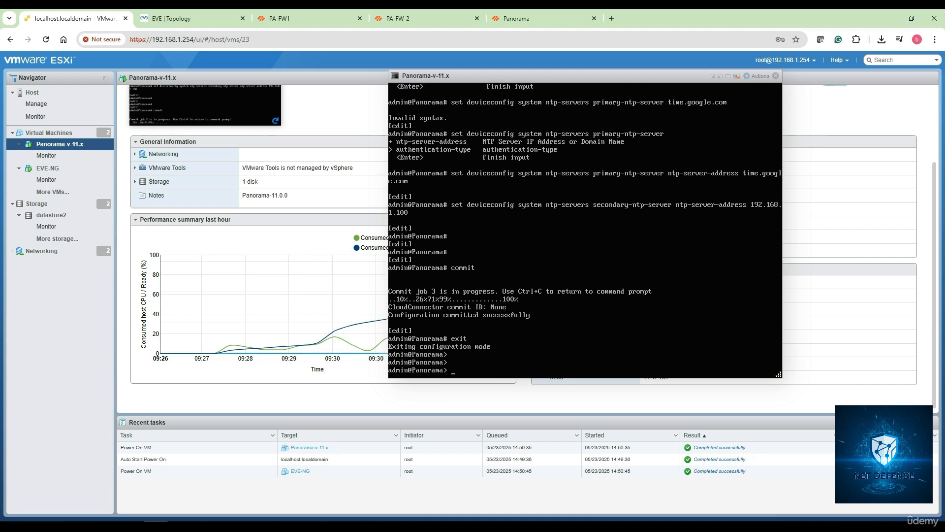
- Run show interface management and show system info, paging through the system information to its end
type("show interface management")
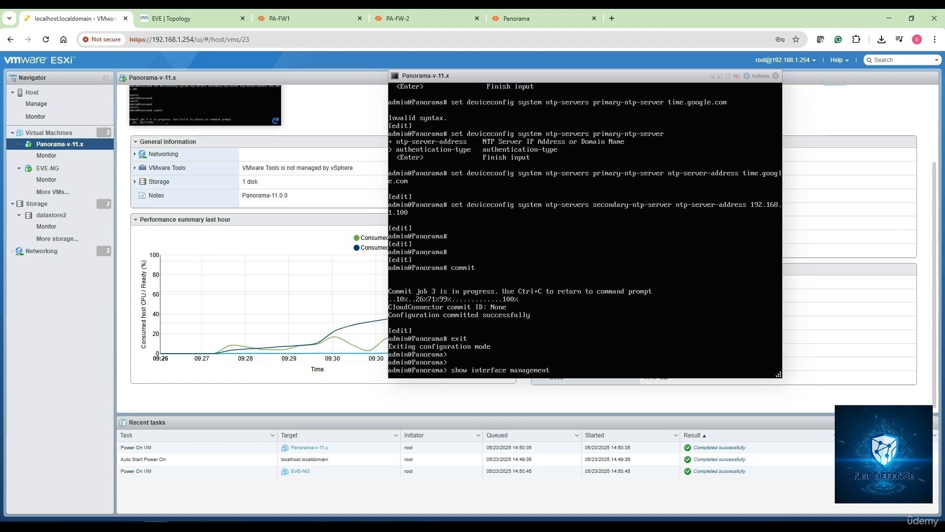
key("Return")
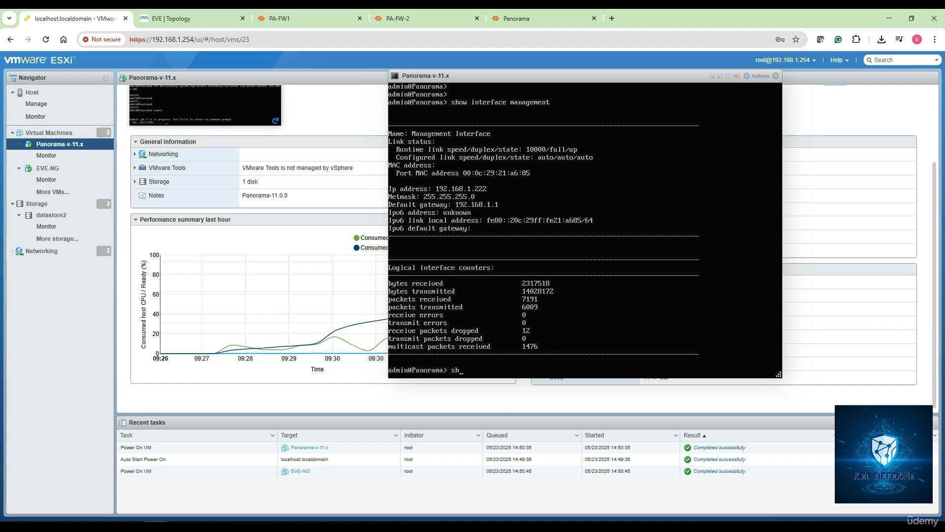
type("show system info")
key("Return")
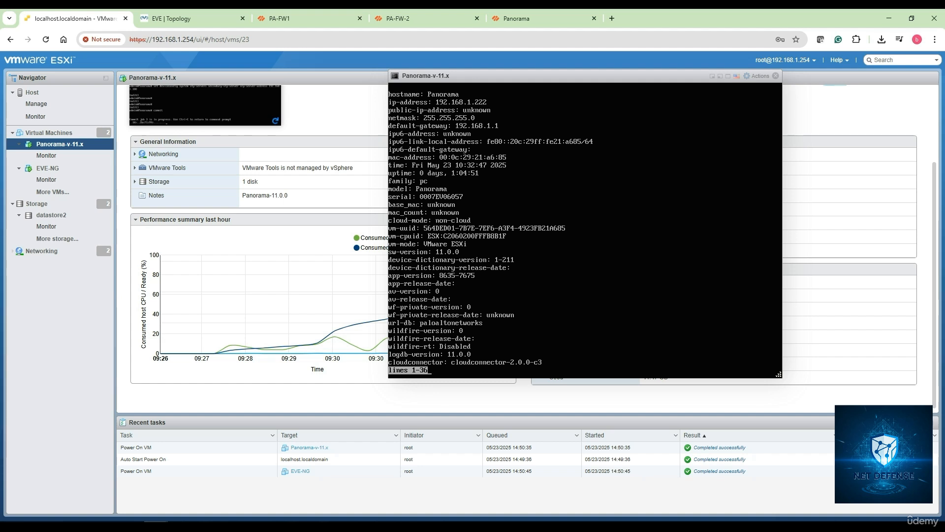
key("space")
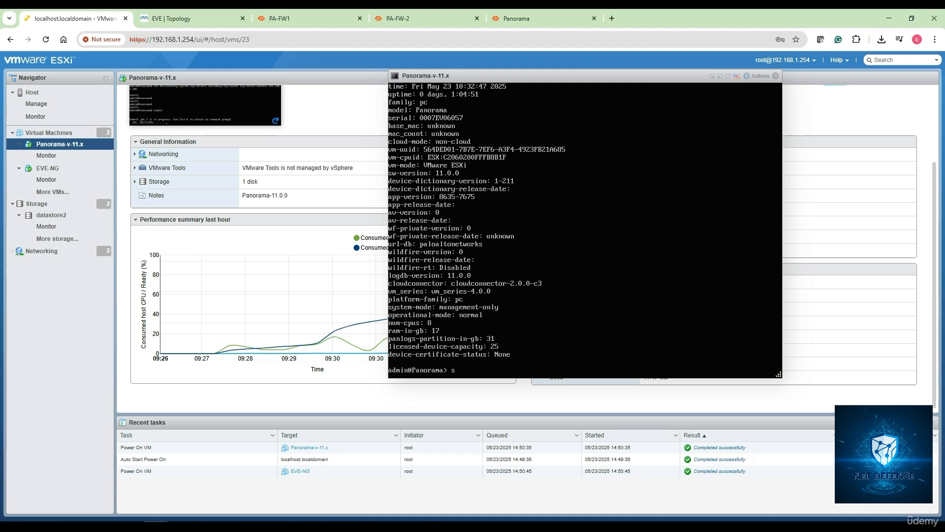
- Run show clock and show ntp to check the system time and NTP status
type("show clock")
key("Return")
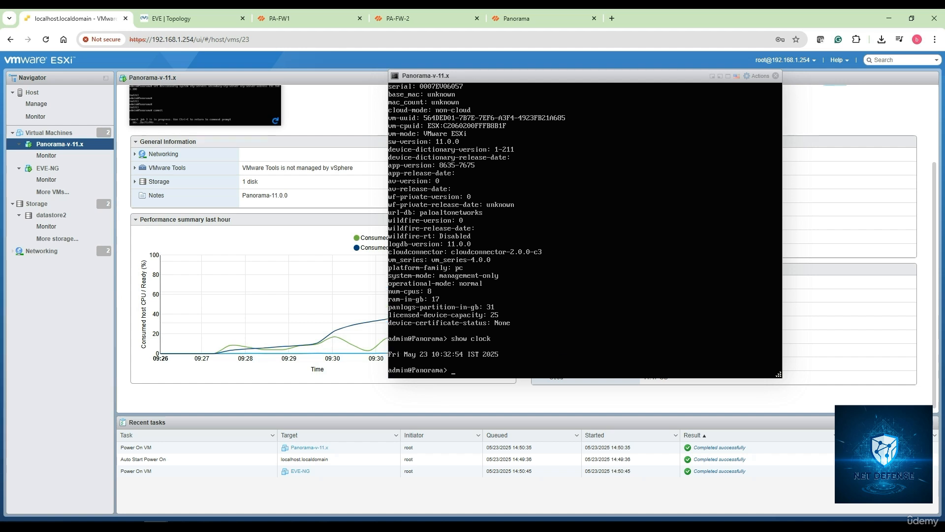
type("show ntp")
key("Return")
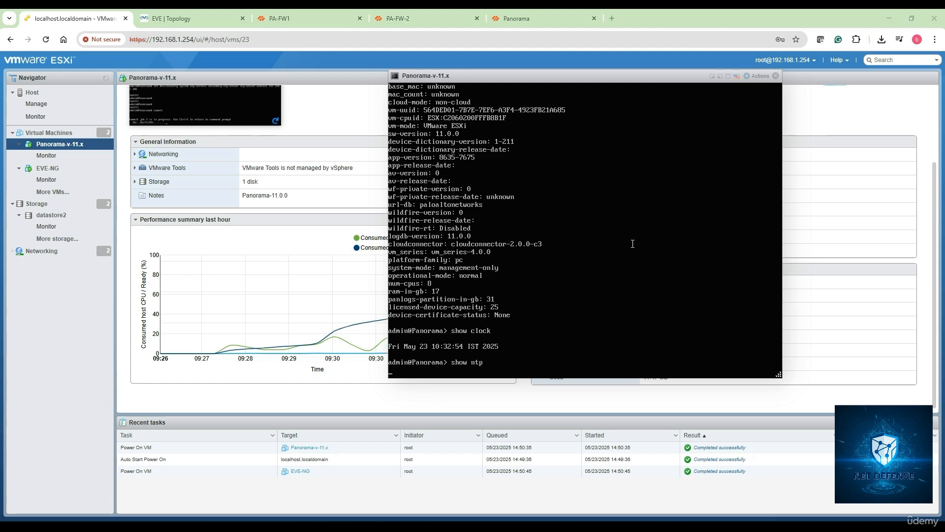